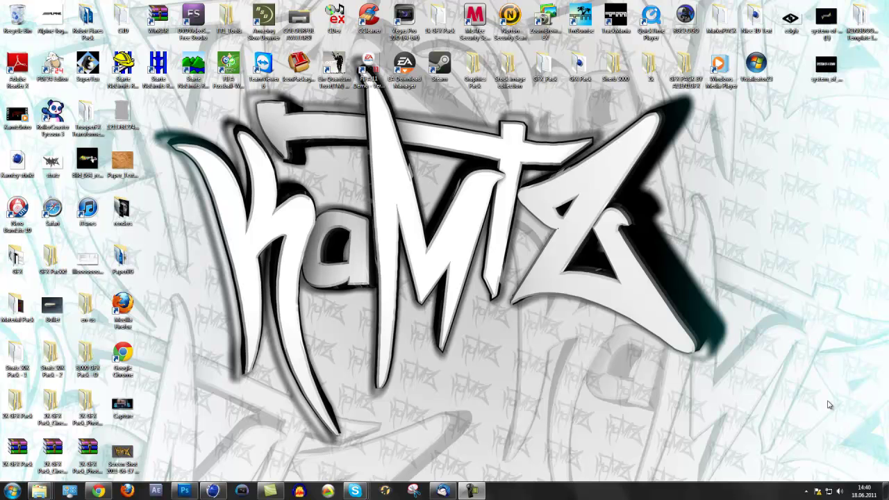
Browse the YouTube channel page in Chrome, then minimise the browser.
click(99, 491)
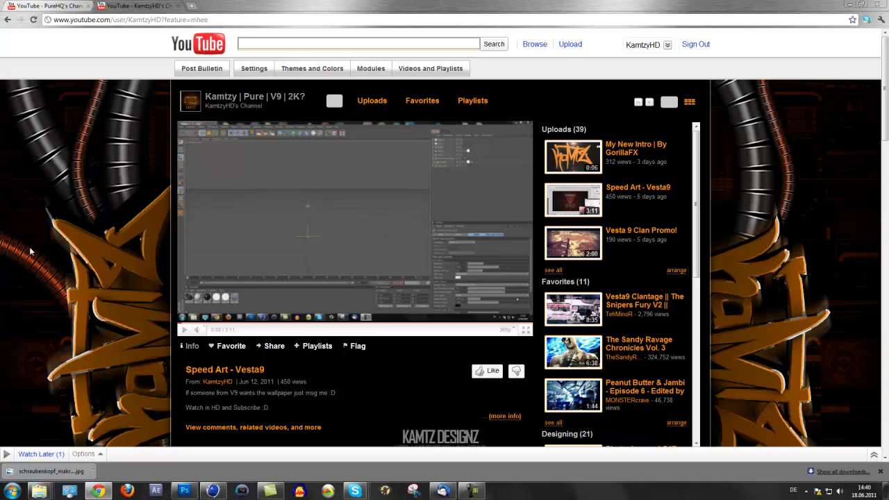
scroll(57, 254, down, 3)
scroll(122, 297, up, 3)
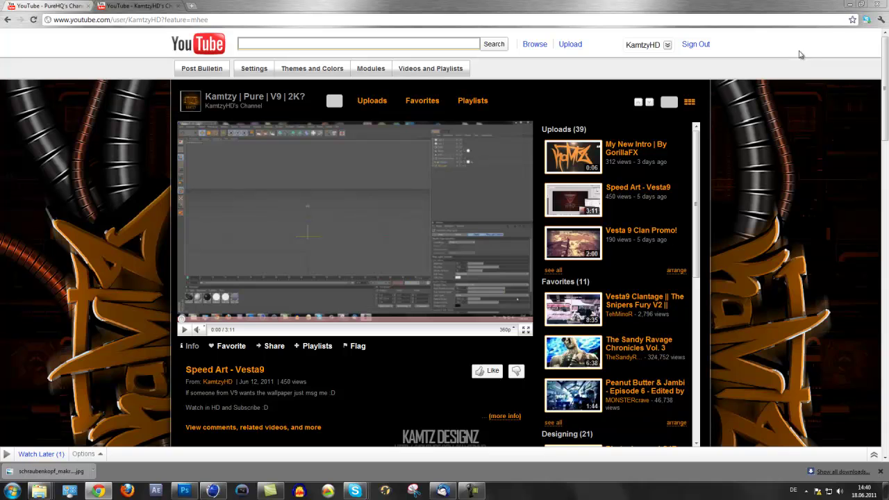
click(850, 5)
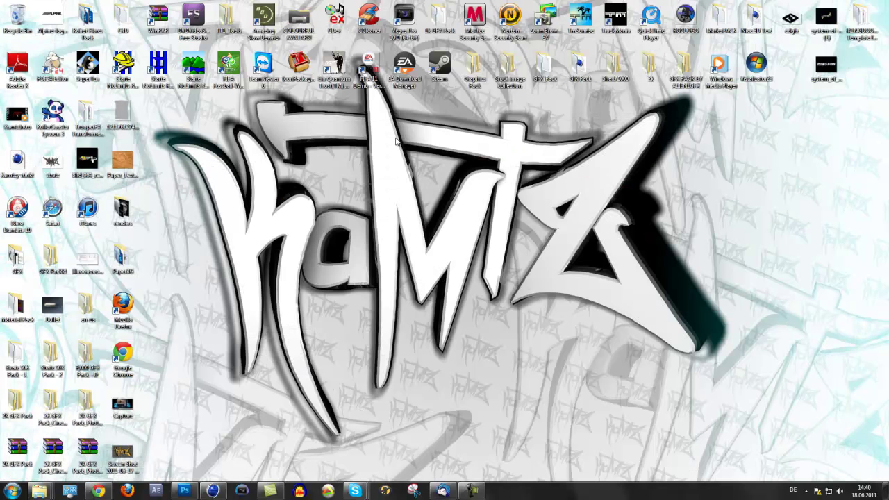
Add an empty Layer 1 above Layer 2 copy, checking Wire1.psd before returning to WireTemplate.
click(185, 489)
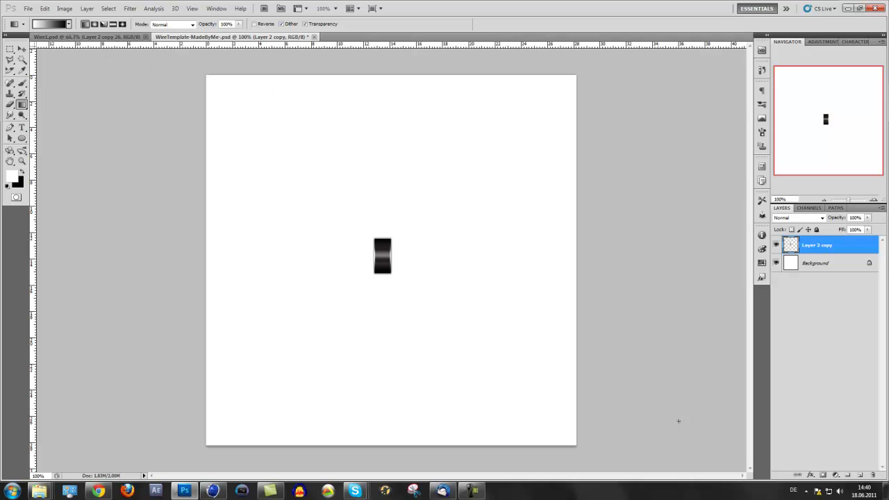
click(859, 475)
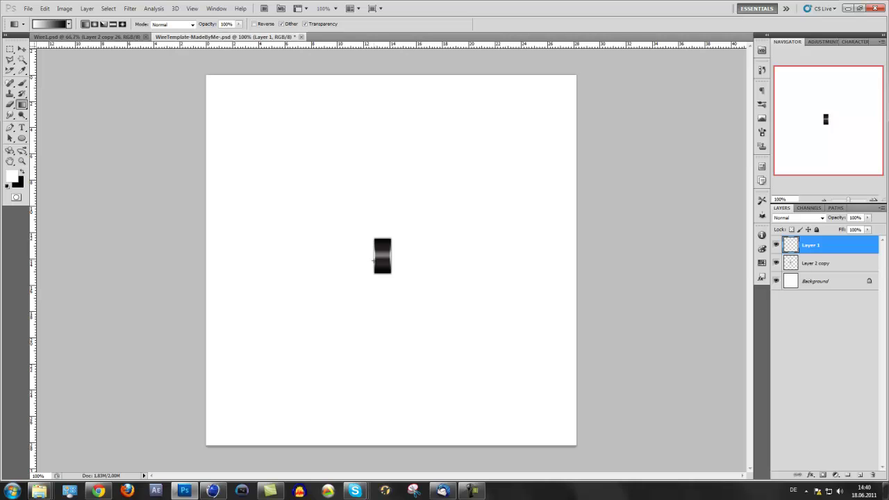
click(99, 37)
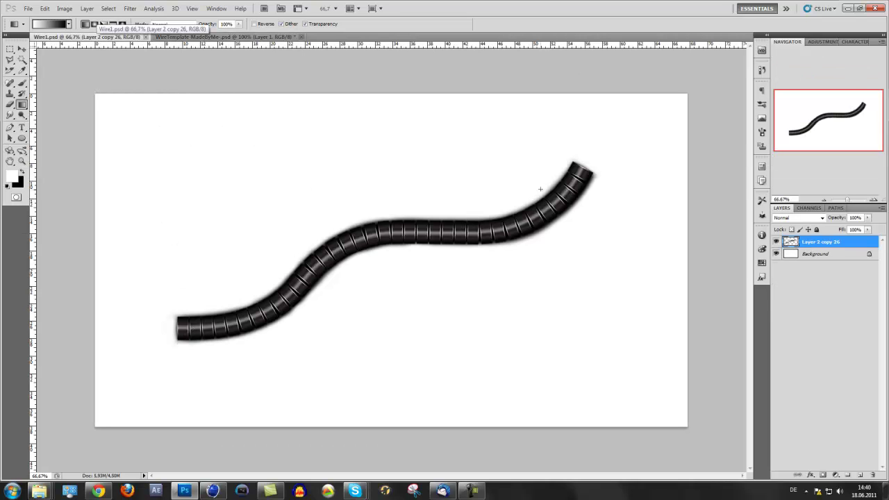
click(219, 38)
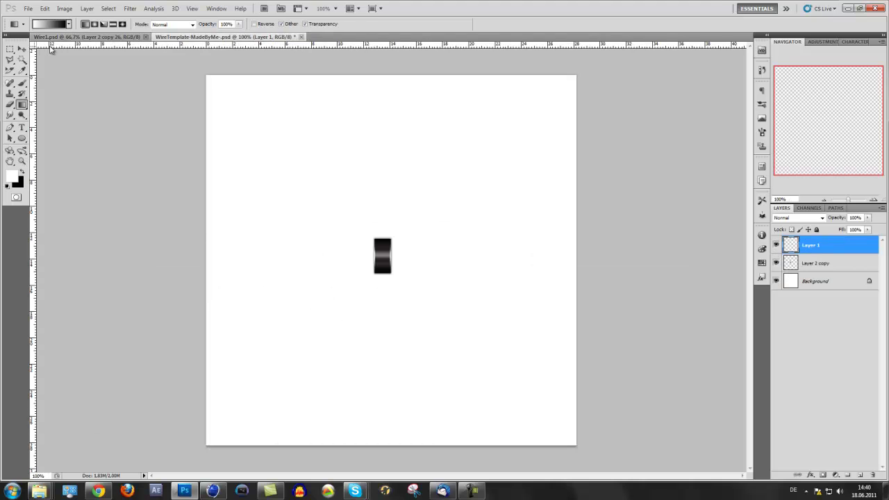
Draw a tall rectangular selection left of the wire segment on Layer 1.
click(10, 48)
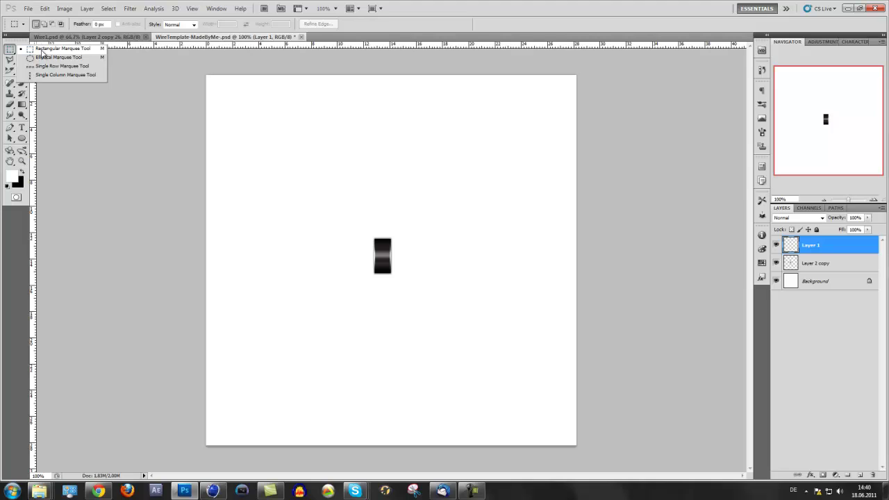
click(43, 50)
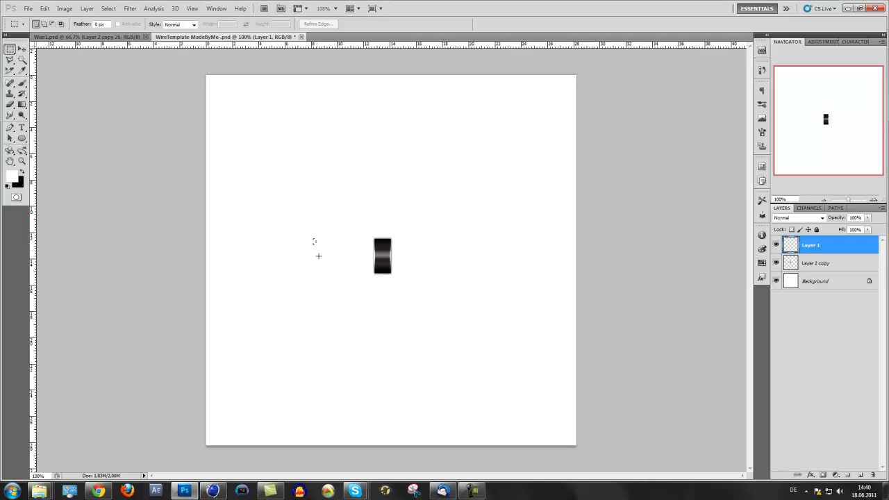
drag(327, 271, 329, 273)
drag(329, 273, 329, 273)
click(11, 52)
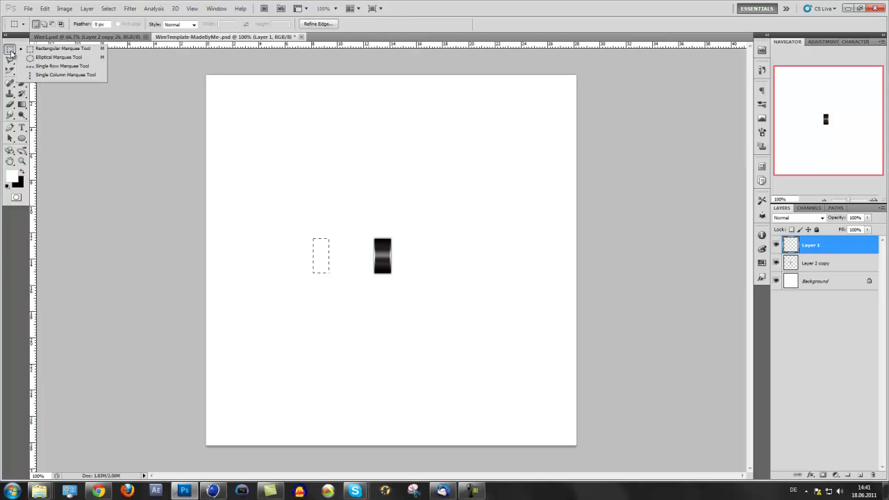
click(9, 53)
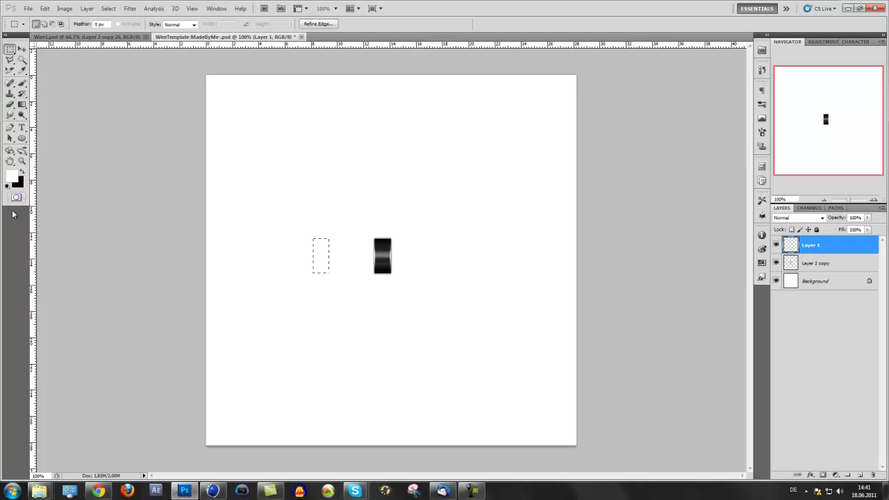
Fill the rectangular selection with black using the Paint Bucket, then deselect.
click(21, 105)
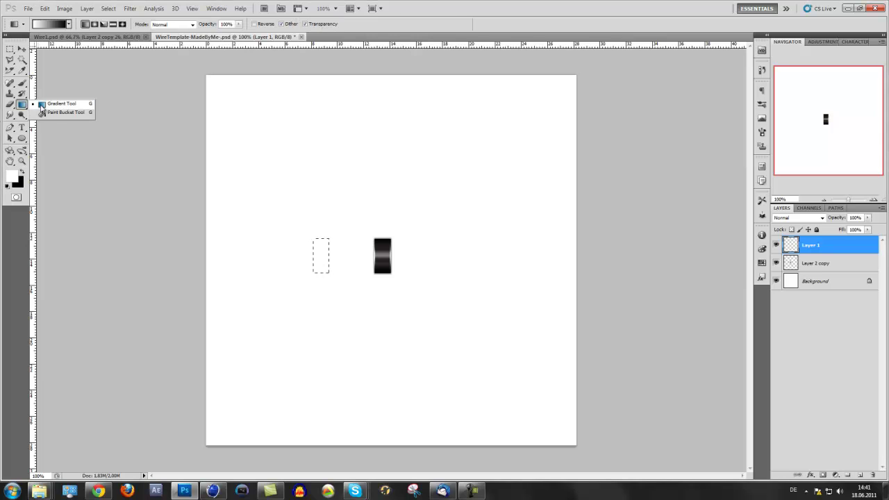
click(42, 114)
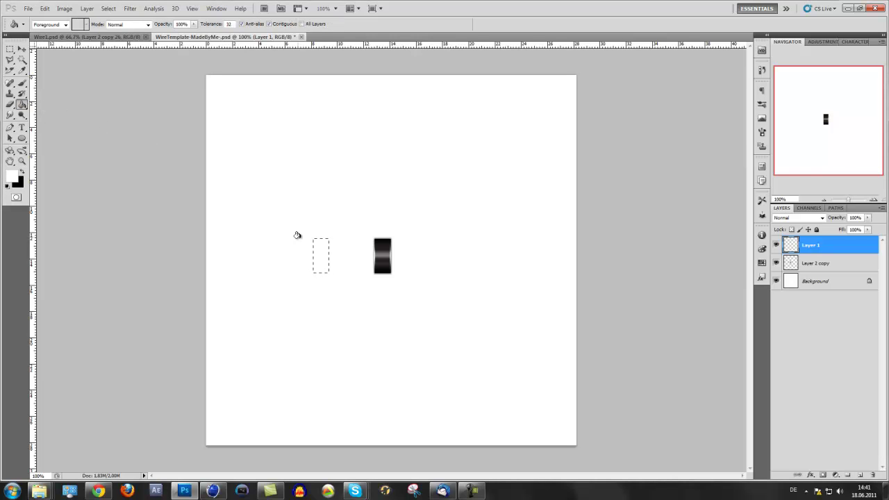
click(20, 170)
click(318, 258)
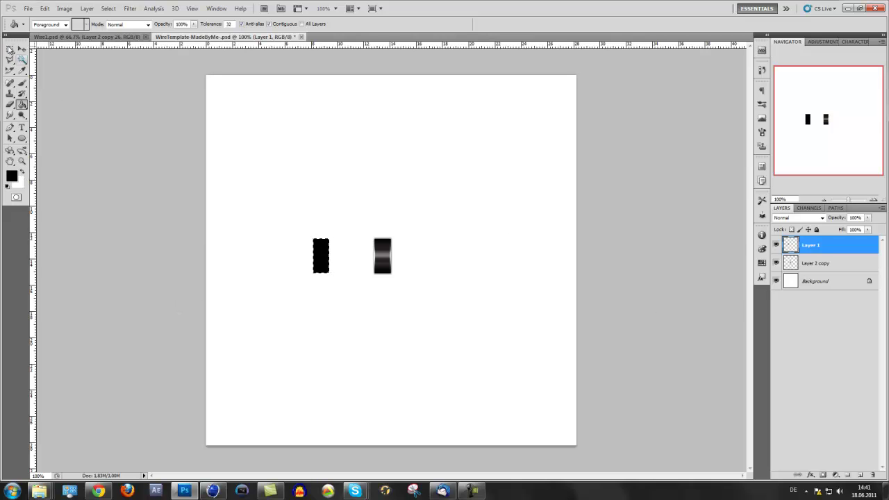
click(10, 49)
key(ctrl+d)
click(21, 50)
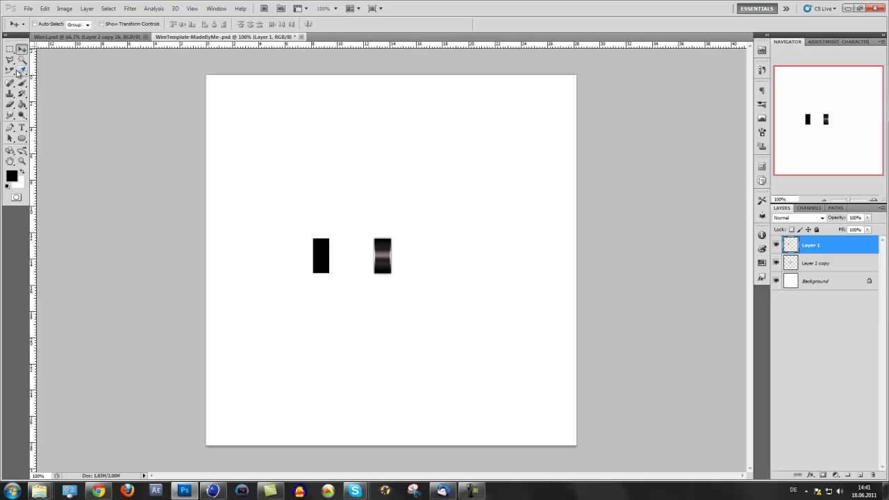
Give Layer 1 a drop shadow with 0 px distance, 23% spread and a soft blur size.
double_click(855, 246)
click(470, 216)
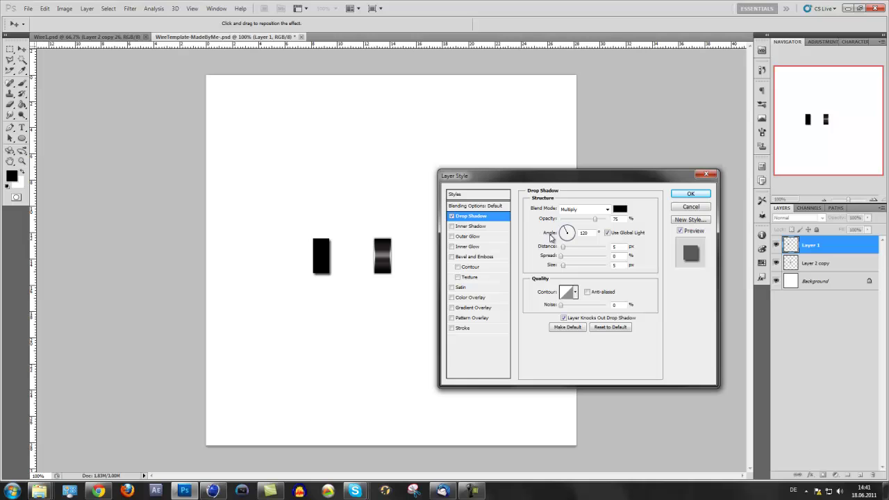
drag(565, 250, 559, 248)
mouse_move(561, 256)
mouse_down()
mouse_move(585, 261)
mouse_move(574, 262)
mouse_up()
drag(564, 266, 565, 268)
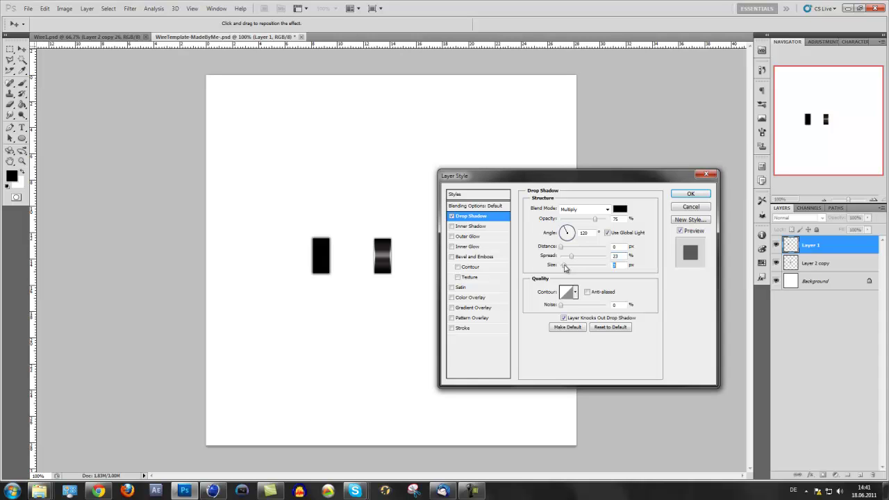
drag(566, 268, 564, 268)
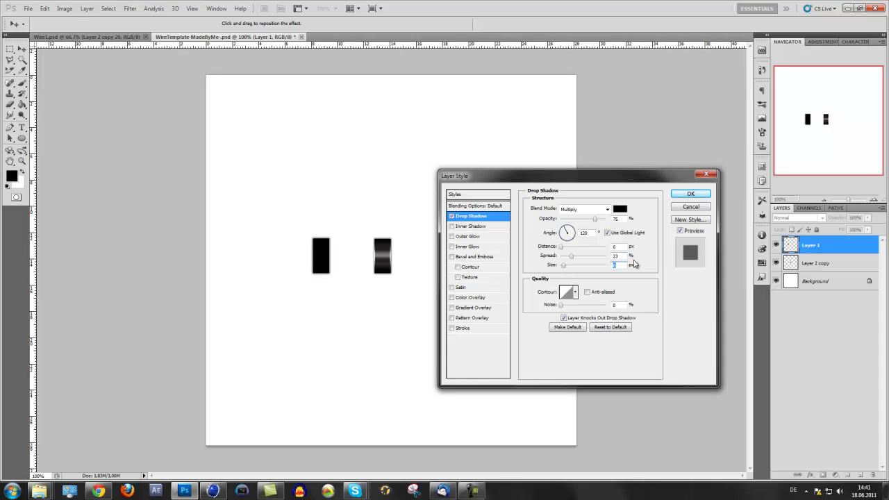
Enable Gradient Overlay and change the gradient's white end stop to black.
click(480, 308)
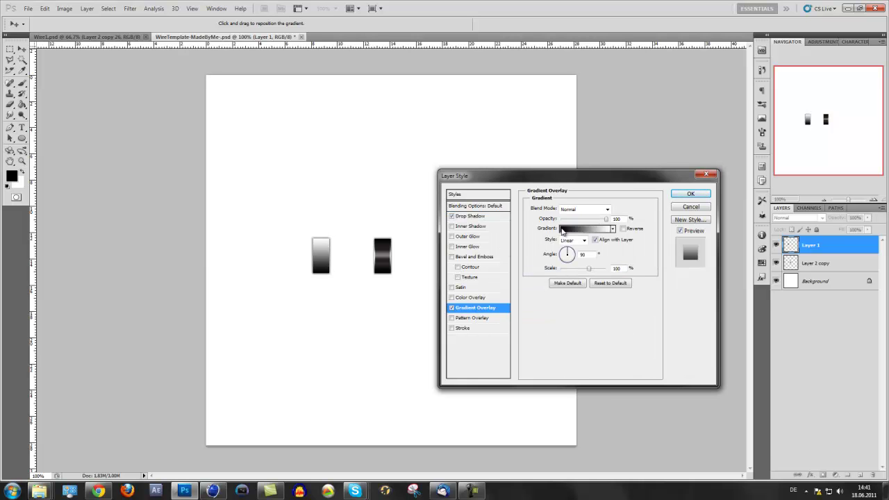
click(576, 229)
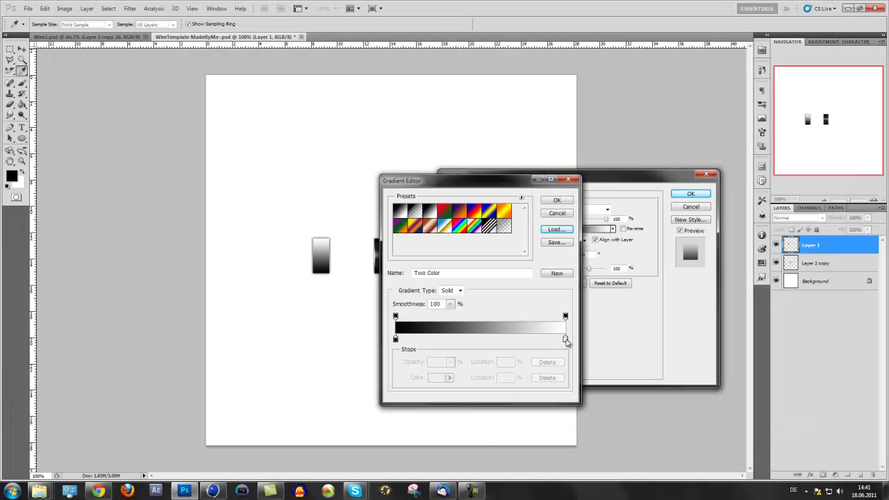
double_click(566, 339)
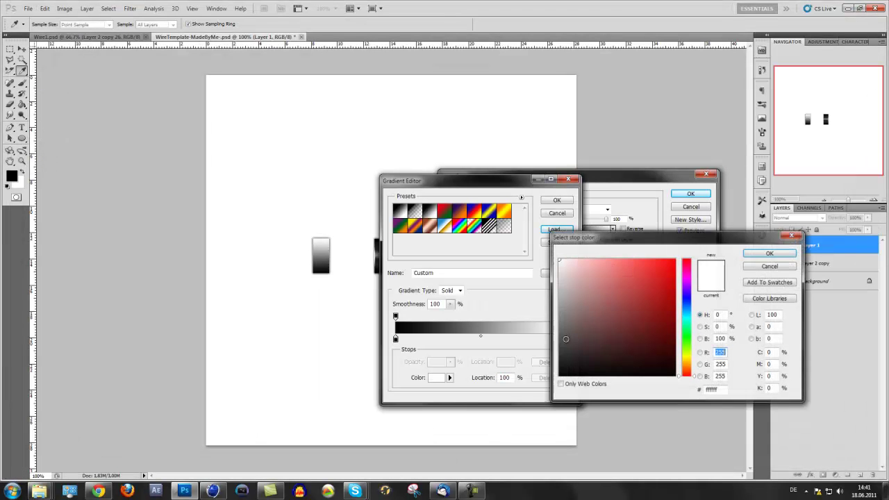
drag(584, 340, 558, 376)
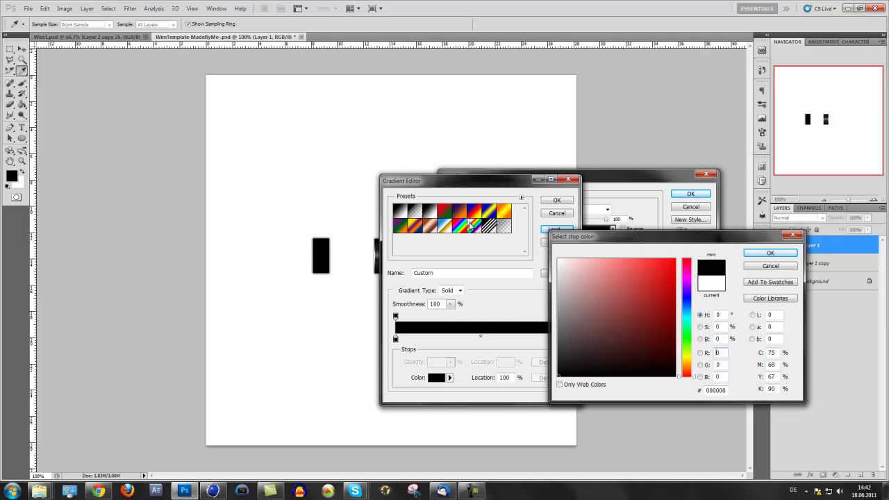
click(770, 253)
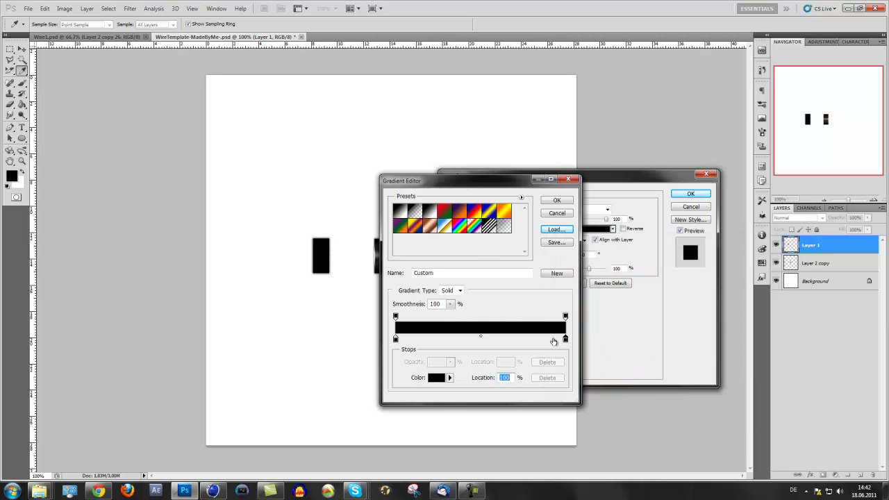
Add a gradient stop at 13% and colour it dark grey 1e1a1a.
click(417, 339)
click(417, 339)
double_click(416, 339)
drag(575, 349, 570, 360)
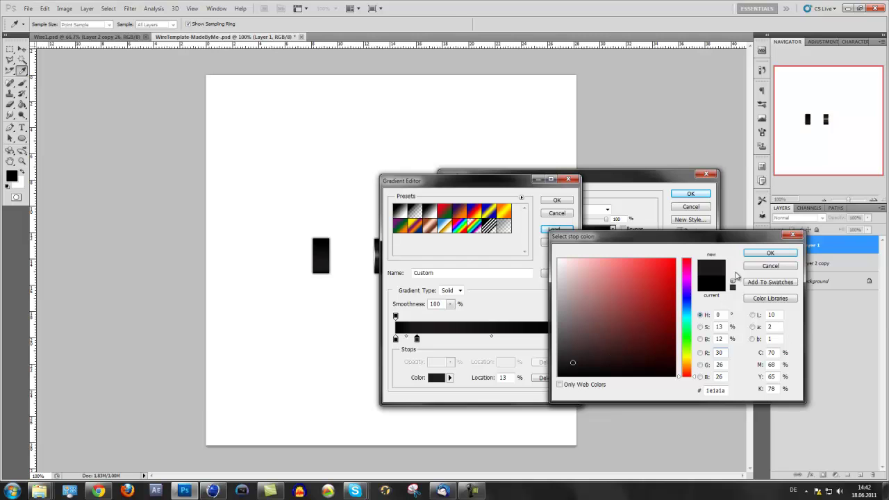
Confirm the 13% stop and add a 24% stop coloured grey 484242.
click(761, 254)
click(435, 339)
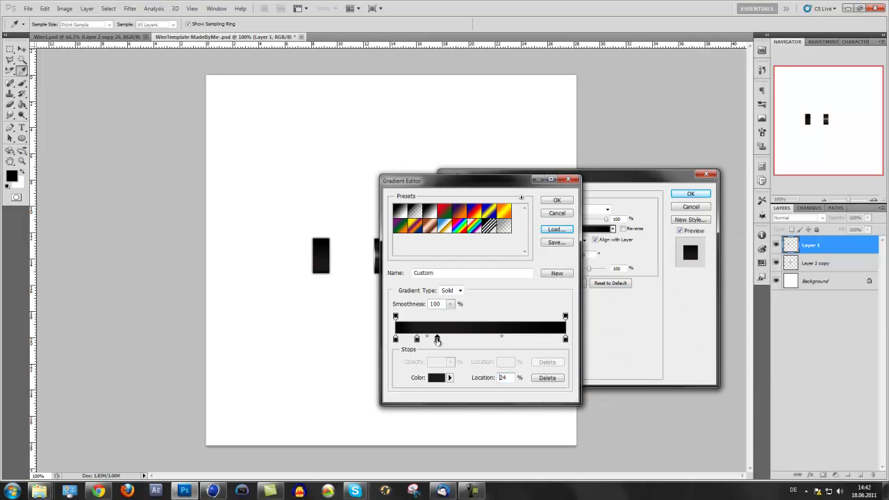
double_click(436, 338)
click(570, 354)
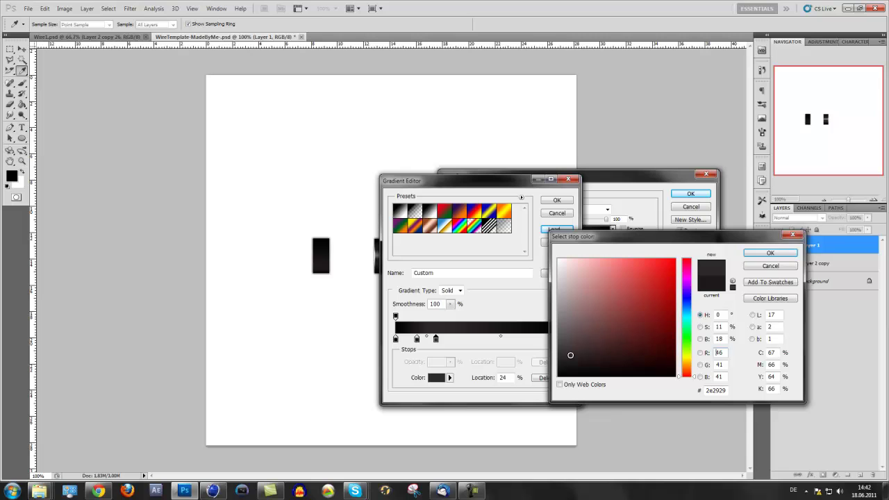
drag(570, 354, 567, 343)
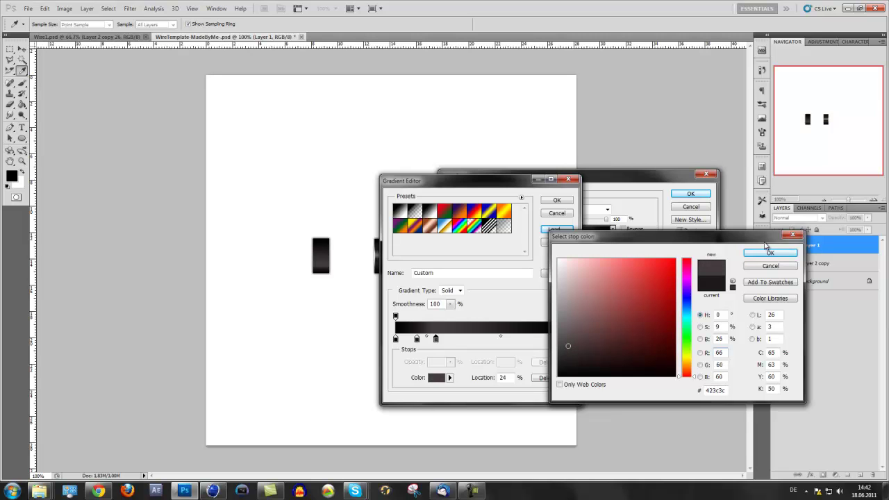
click(770, 253)
Add a near-black 2a2525 stop and move it to about 35%.
click(448, 340)
double_click(450, 339)
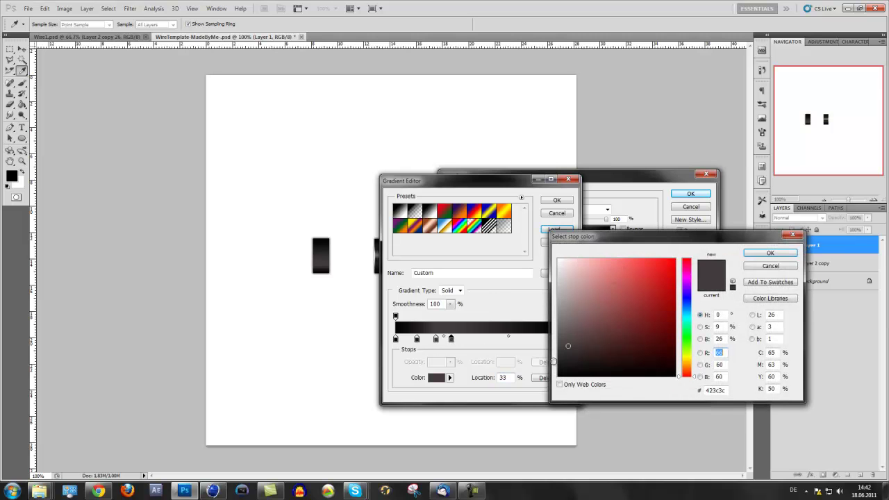
click(569, 360)
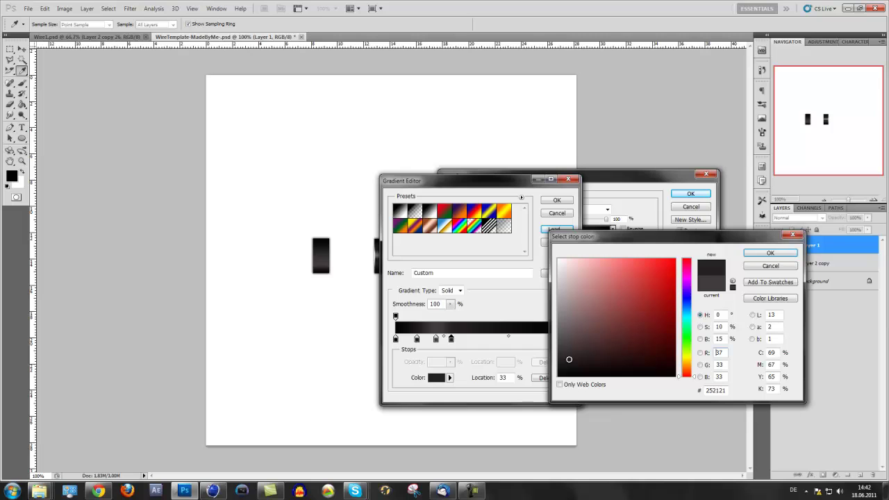
drag(570, 358, 572, 356)
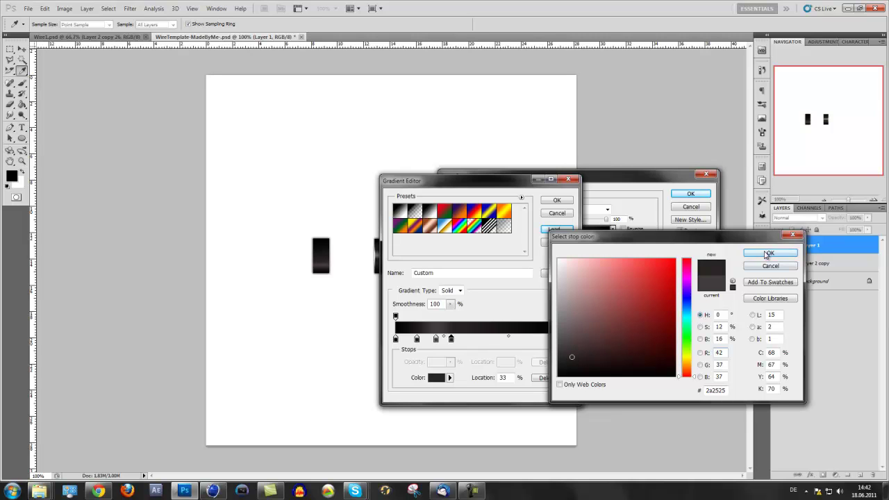
click(770, 253)
drag(450, 338, 457, 339)
Add a mid-grey 6c6c6c stop and shift it to 52%.
click(477, 339)
double_click(477, 340)
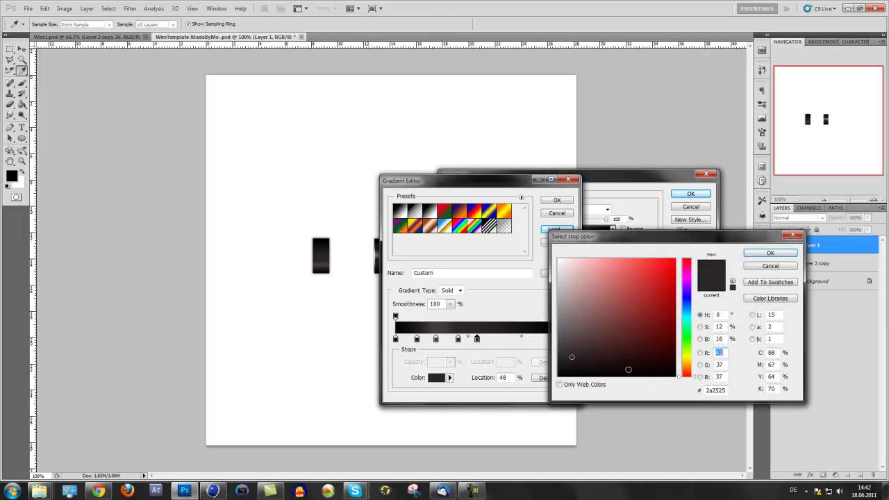
click(555, 326)
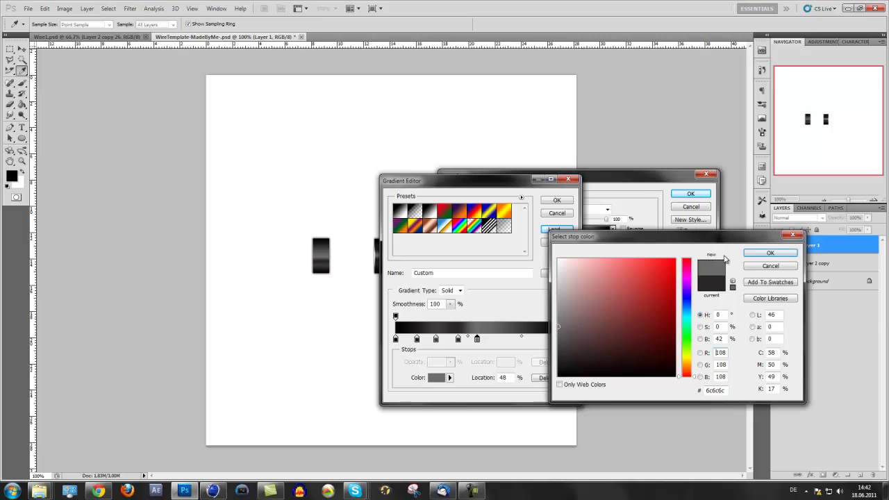
click(768, 253)
drag(478, 338, 483, 339)
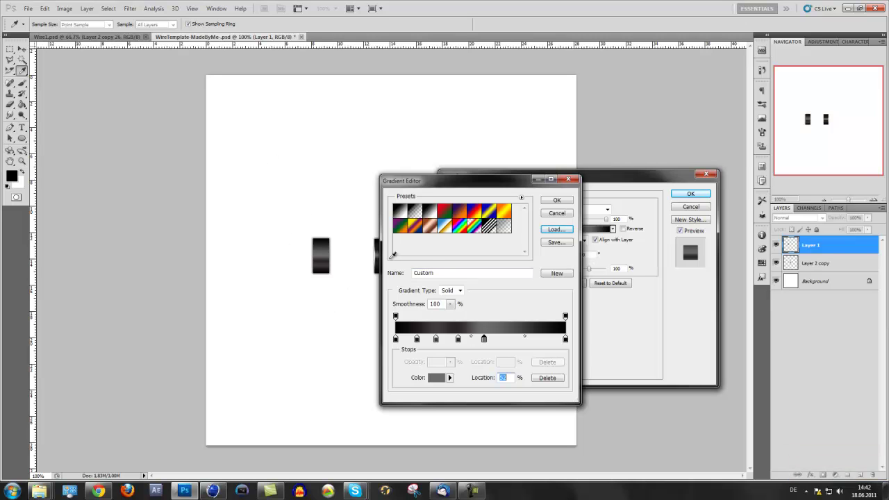
Add a darker grey stop at 71% and a near-black stop at 88%, then accept the gradient.
click(515, 340)
double_click(515, 339)
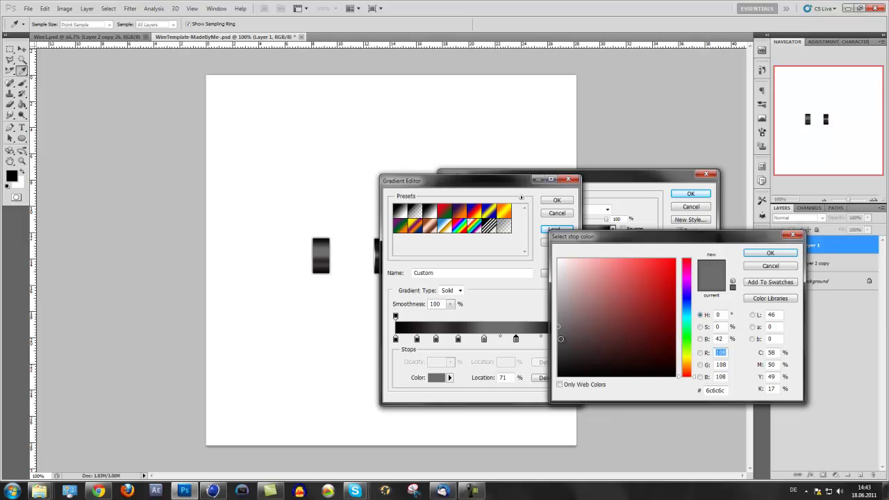
mouse_move(565, 338)
mouse_down()
mouse_move(561, 353)
mouse_move(569, 357)
mouse_move(565, 348)
mouse_up()
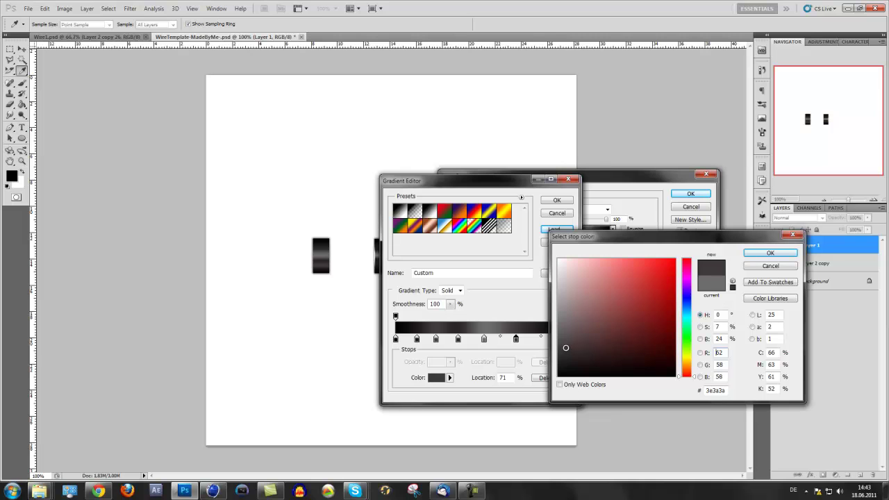
click(770, 253)
click(545, 340)
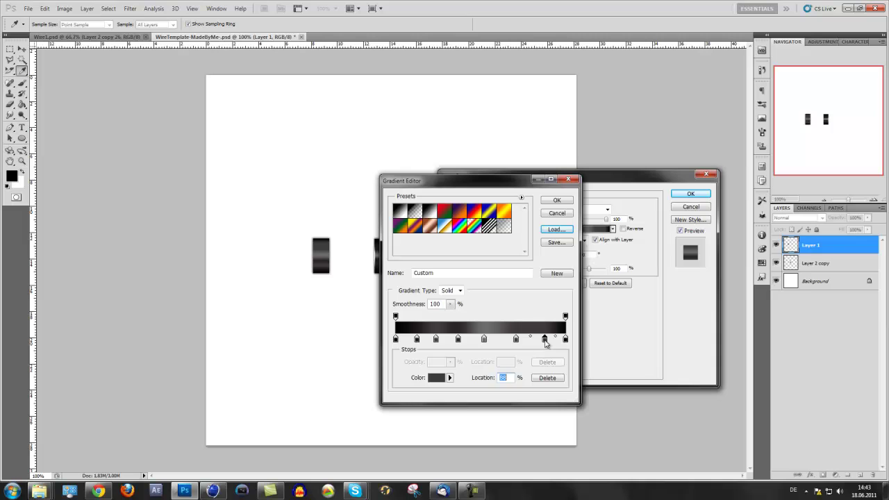
double_click(545, 340)
drag(561, 350, 566, 361)
click(770, 252)
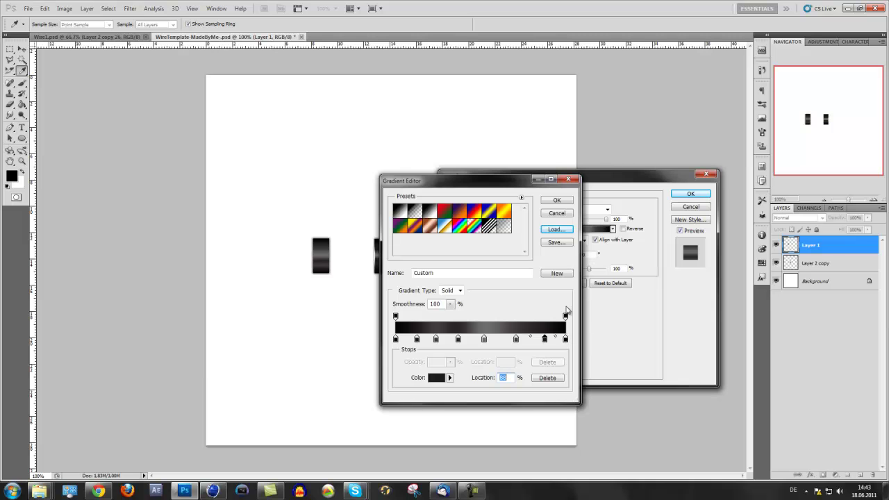
click(545, 200)
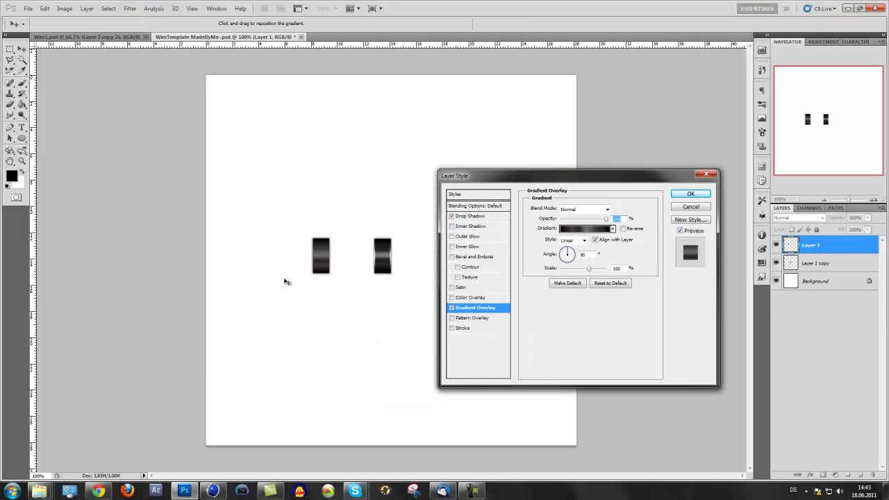
Apply the layer style, zoom to 300%, hide Layer 2 copy and centre the remaining bar.
click(690, 194)
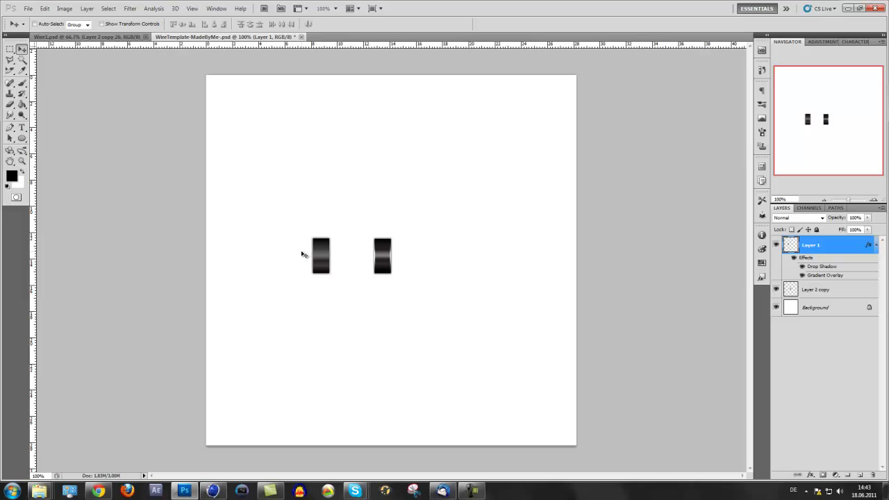
click(875, 200)
click(875, 200)
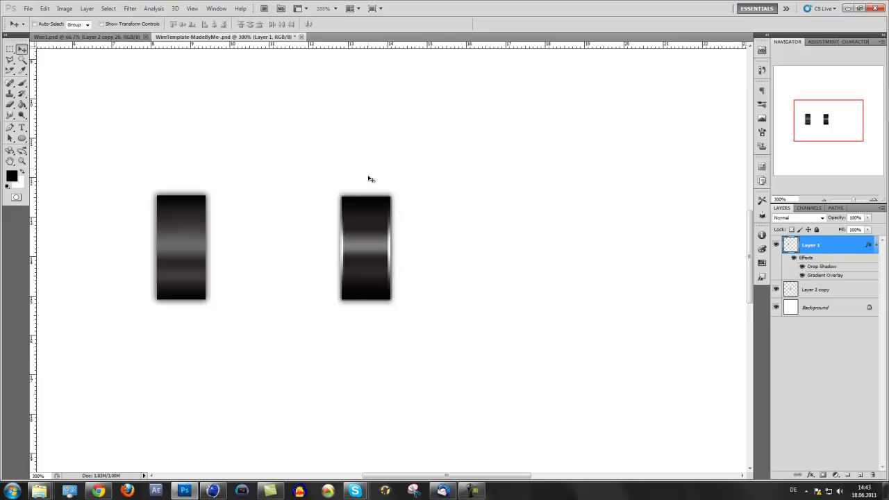
drag(408, 475, 388, 474)
click(777, 291)
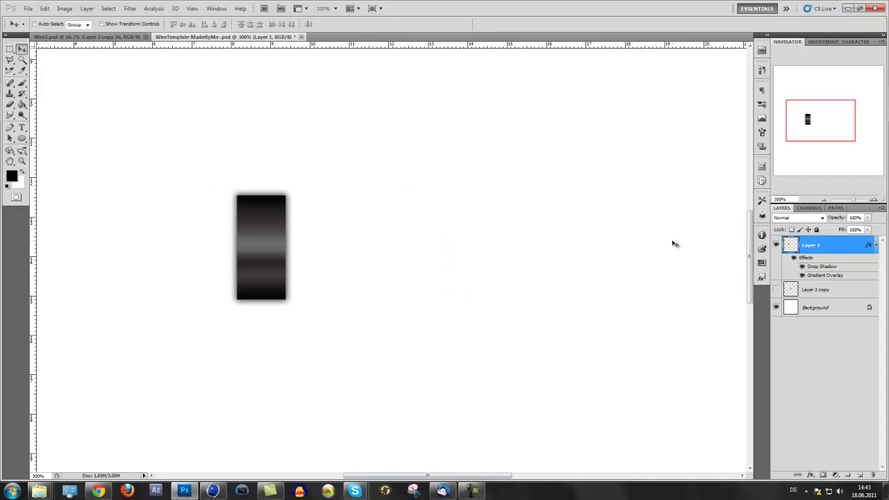
drag(271, 220, 353, 224)
On a new Layer 2, fill a white strip along the bar's left edge and add a layer mask.
click(859, 475)
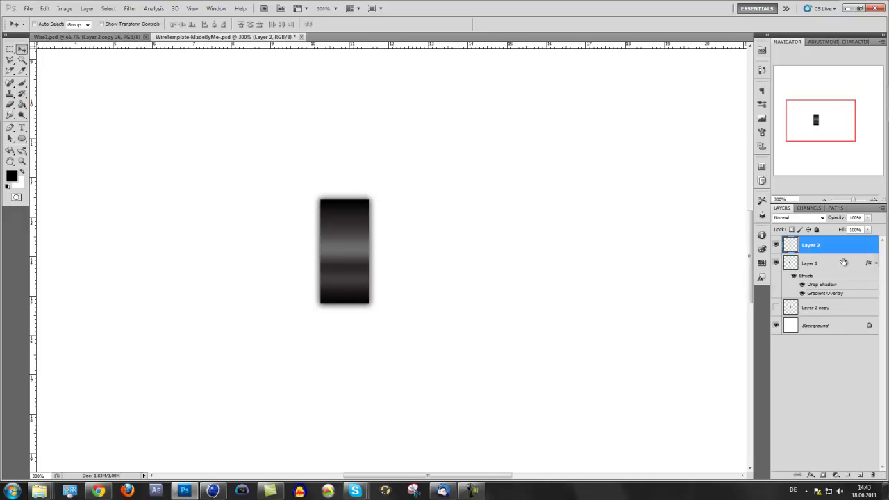
click(10, 50)
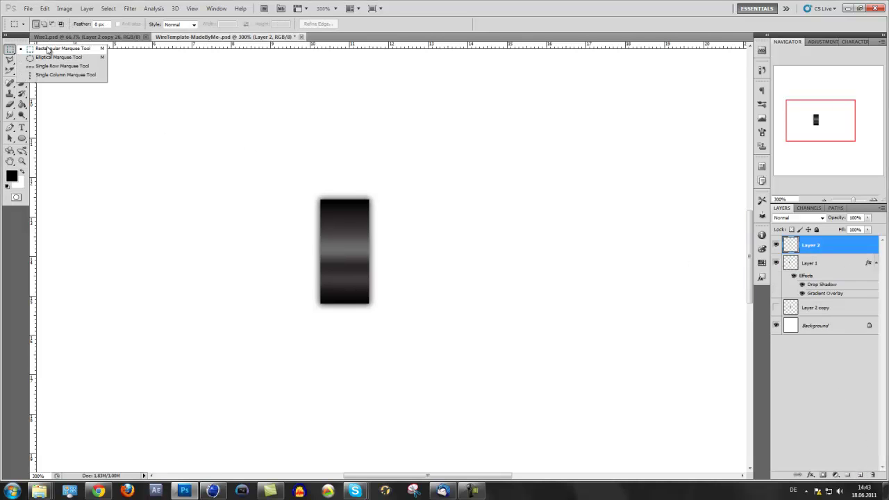
click(64, 51)
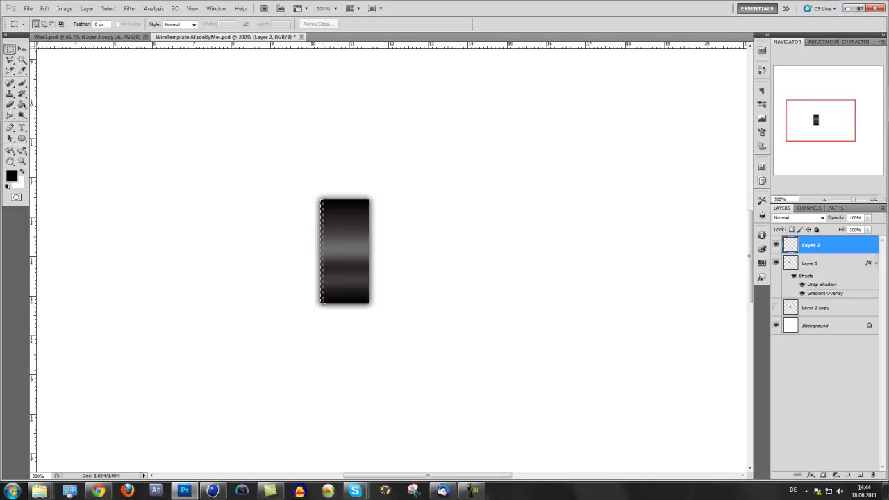
click(21, 103)
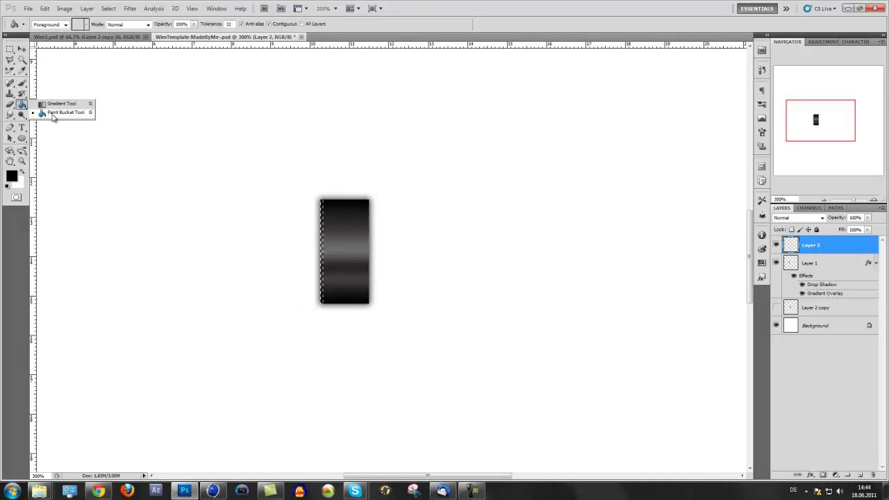
click(22, 172)
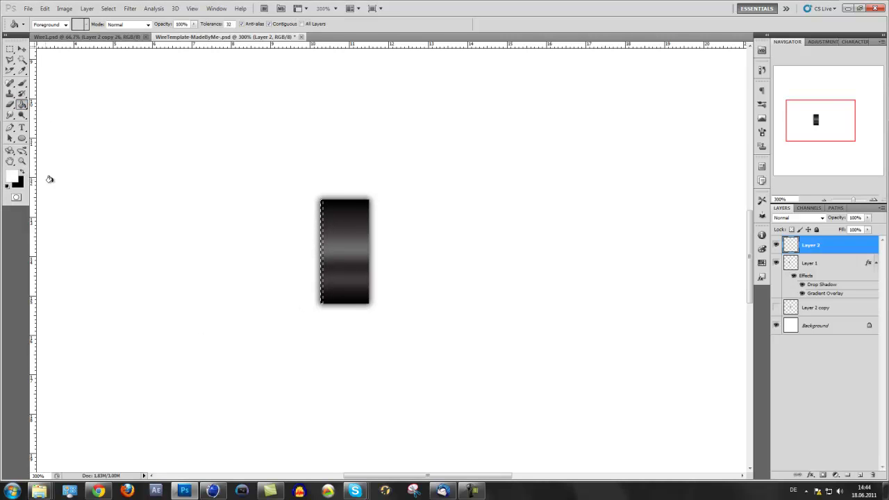
click(312, 244)
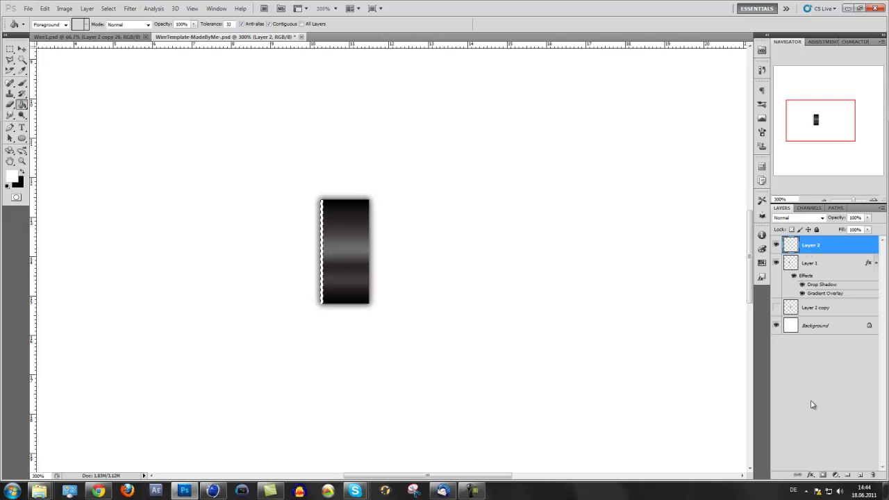
click(822, 474)
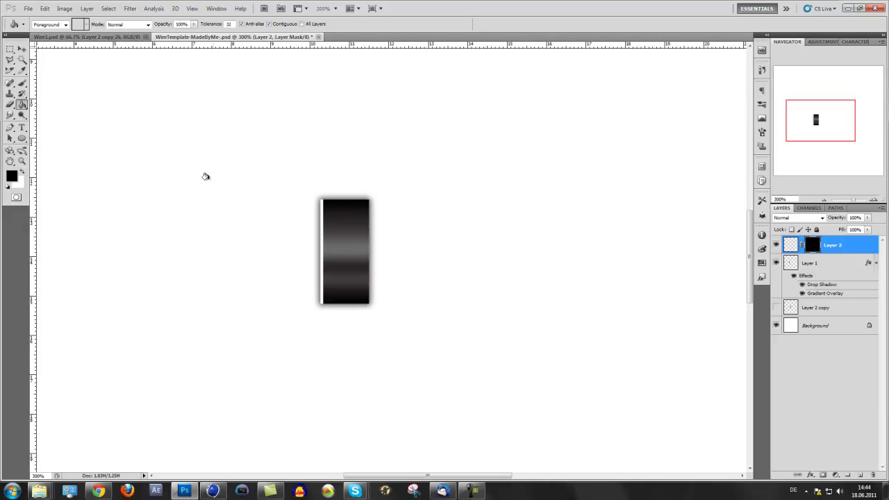
click(22, 172)
Set the Gradient Tool to a black Foreground to Transparent gradient.
drag(21, 104, 49, 107)
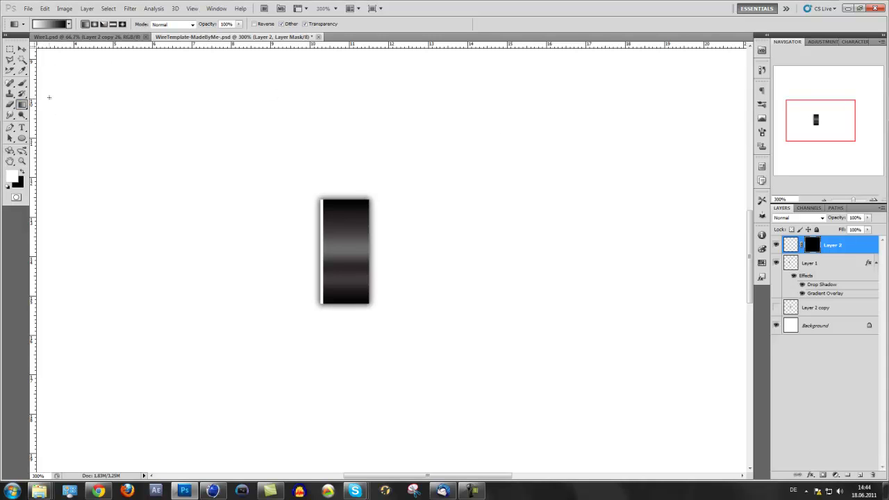
click(56, 23)
click(414, 211)
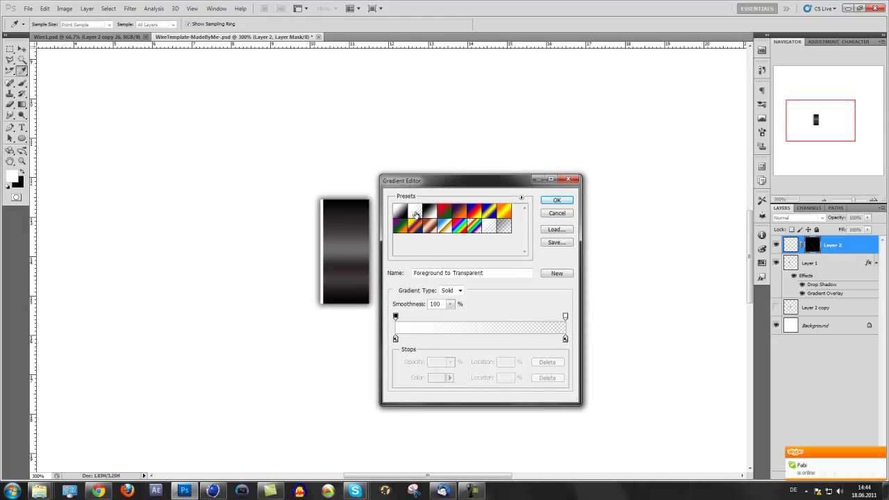
click(563, 213)
click(23, 173)
click(55, 24)
click(416, 214)
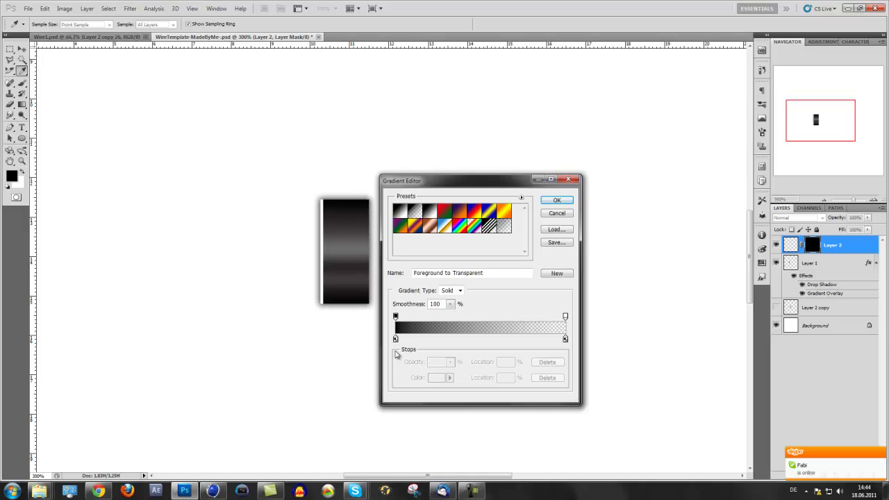
click(556, 200)
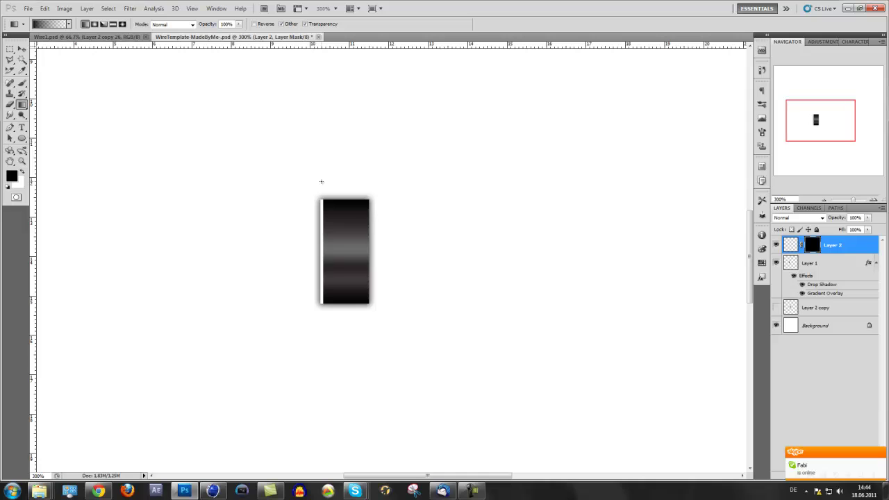
Drag gradients on Layer 2's mask to fade the highlight strip toward its top and bottom.
drag(321, 182, 320, 182)
drag(317, 341, 319, 206)
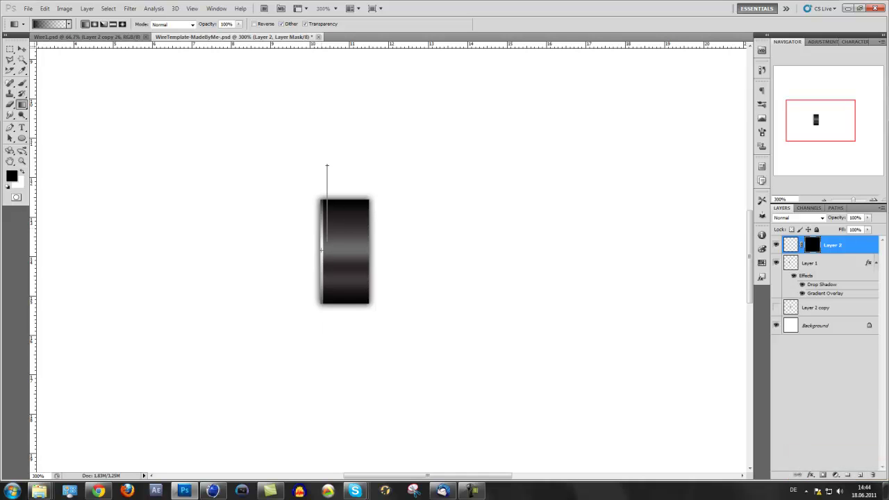
drag(327, 166, 327, 167)
mouse_move(315, 343)
mouse_down()
mouse_move(322, 331)
mouse_move(325, 340)
mouse_up()
drag(316, 239, 316, 239)
drag(323, 184, 322, 194)
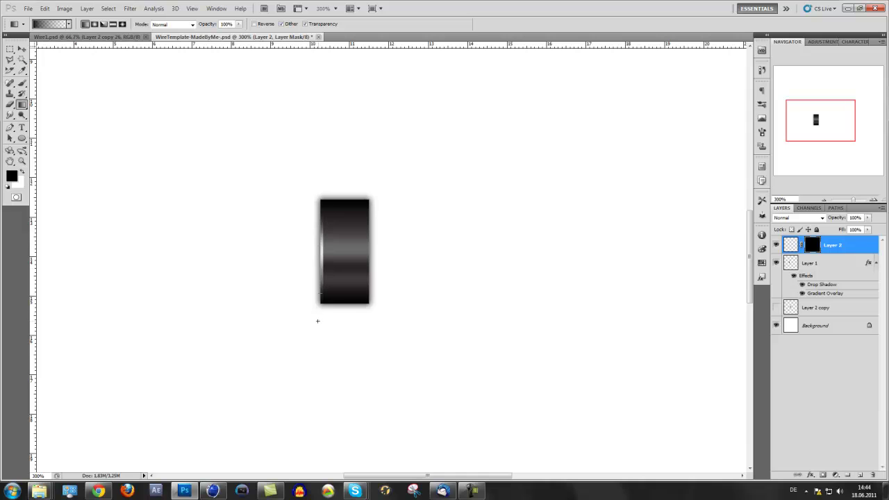
drag(317, 320, 323, 314)
Duplicate the highlight layer and move the copy to the bar's right edge.
drag(859, 250, 861, 475)
click(22, 49)
drag(328, 269, 368, 268)
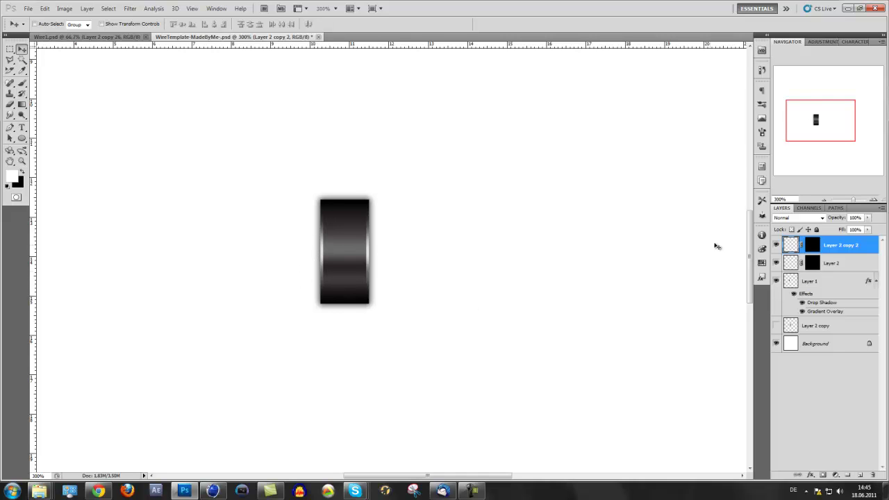
Zoom to 200%, duplicate Layer 1, Layer 2 and Layer 2 copy 2, and merge the copies.
click(824, 200)
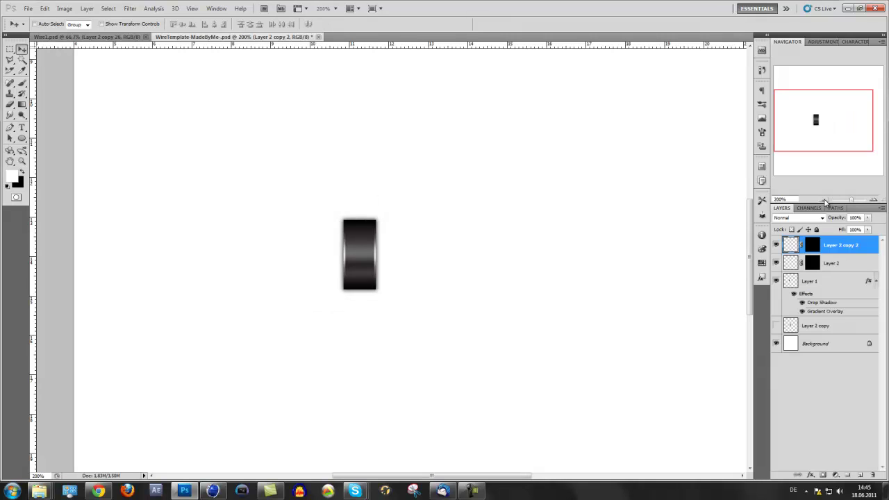
click(875, 281)
shift+click(848, 283)
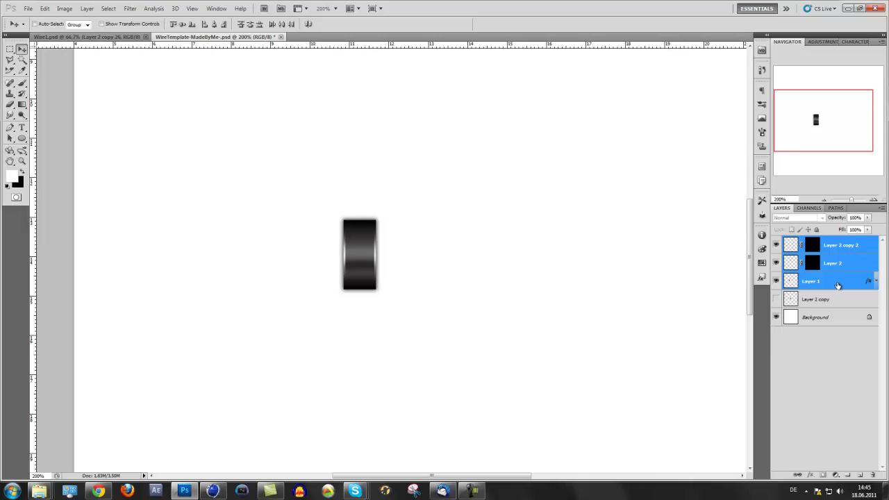
drag(844, 285, 859, 476)
right_click(846, 278)
click(840, 255)
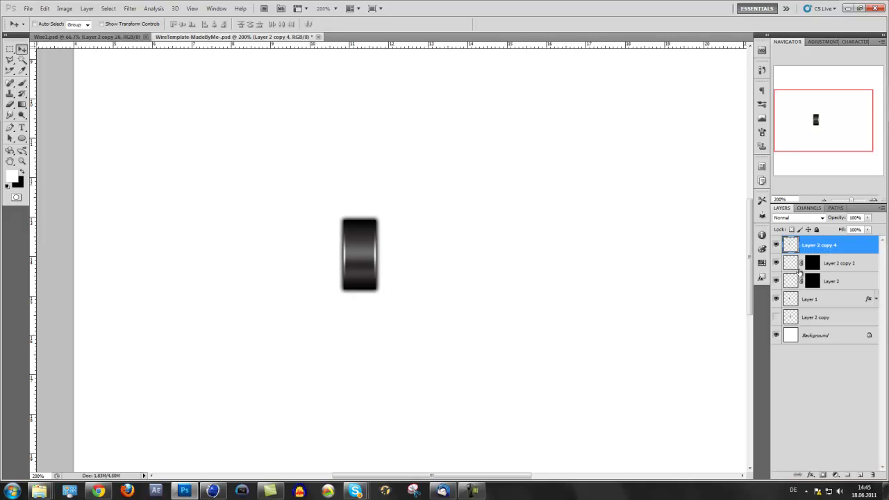
Hide the original three layers and move the merged bar about 120 px right.
click(775, 262)
click(776, 280)
click(776, 299)
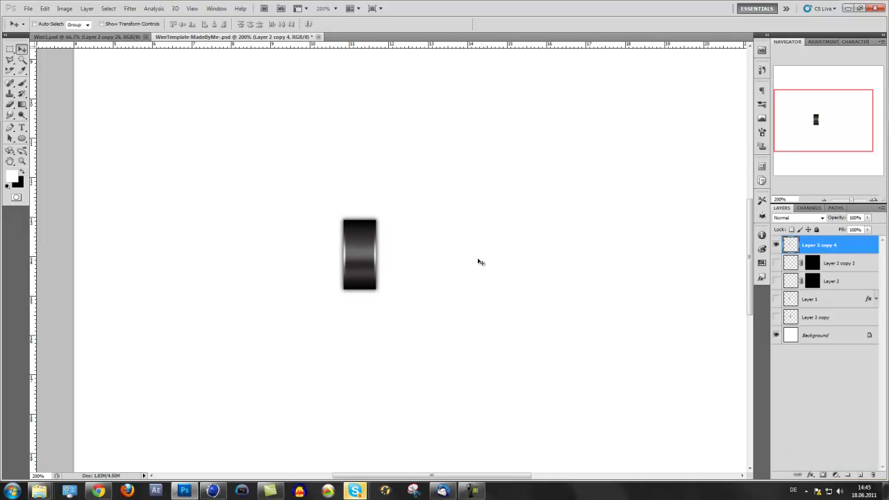
drag(486, 299, 571, 306)
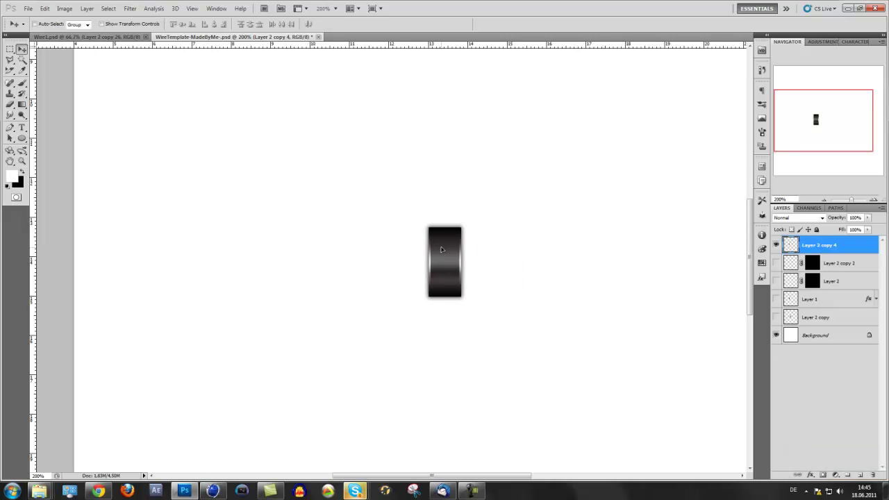
Duplicate the merged bar as Layer 2 copy 5 and place it flush beside the first.
click(805, 201)
click(805, 201)
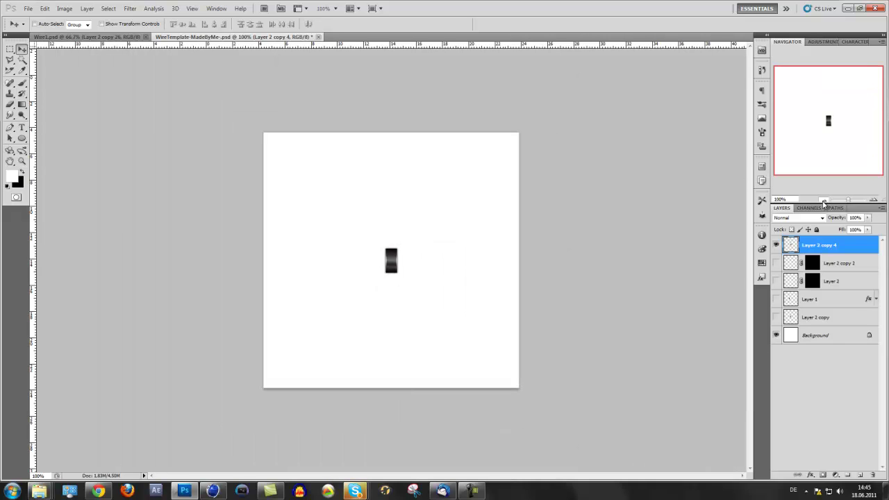
click(872, 200)
drag(840, 246, 862, 470)
drag(398, 261, 417, 262)
key(Left)
key(Left)
key(Left)
key(Left)
key(Left)
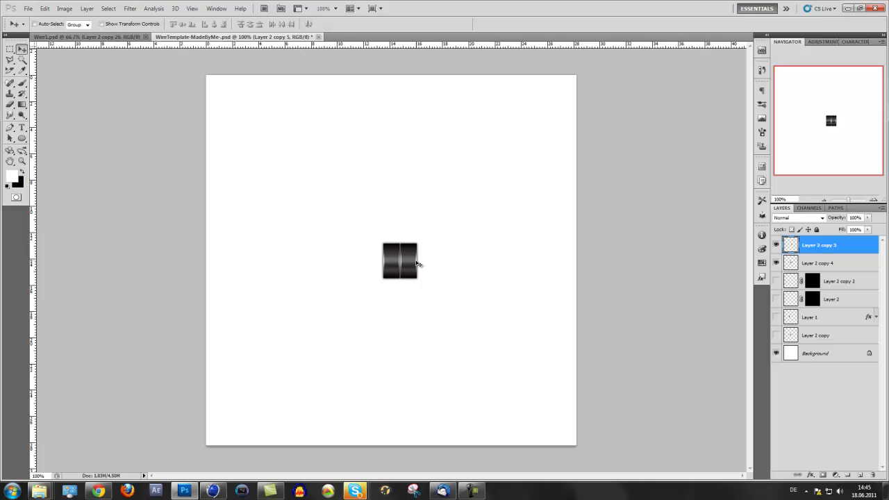
Test a slight skew on the second tile, undo it, and view the finished Wire1.psd.
key(ctrl+t)
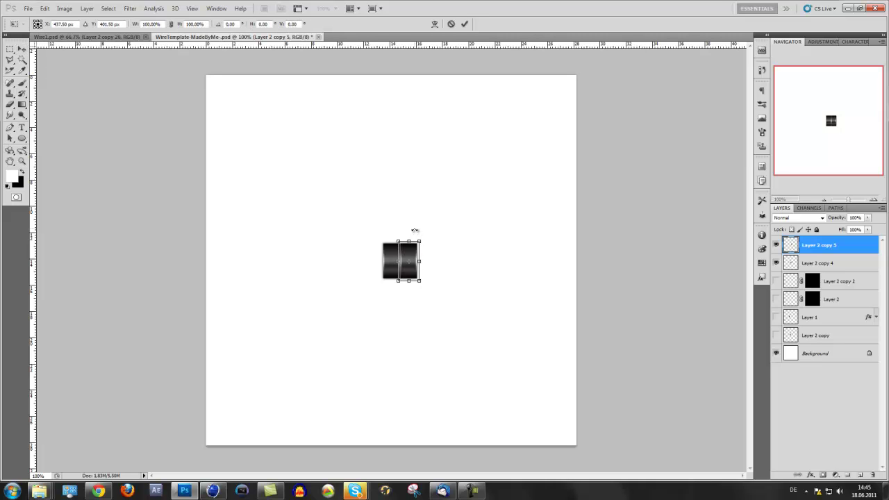
drag(414, 230, 412, 229)
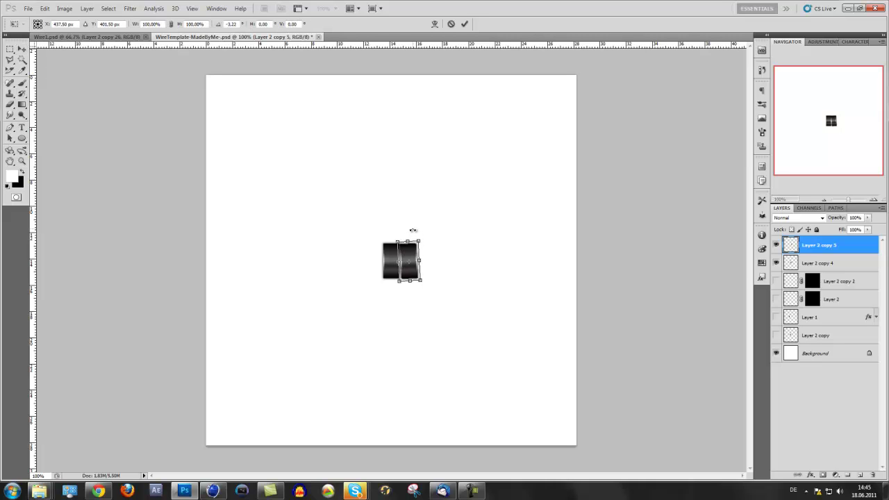
key(Return)
key(ctrl+z)
key(ctrl+z)
key(ctrl+z)
key(ctrl+z)
key(ctrl+z)
key(ctrl+z)
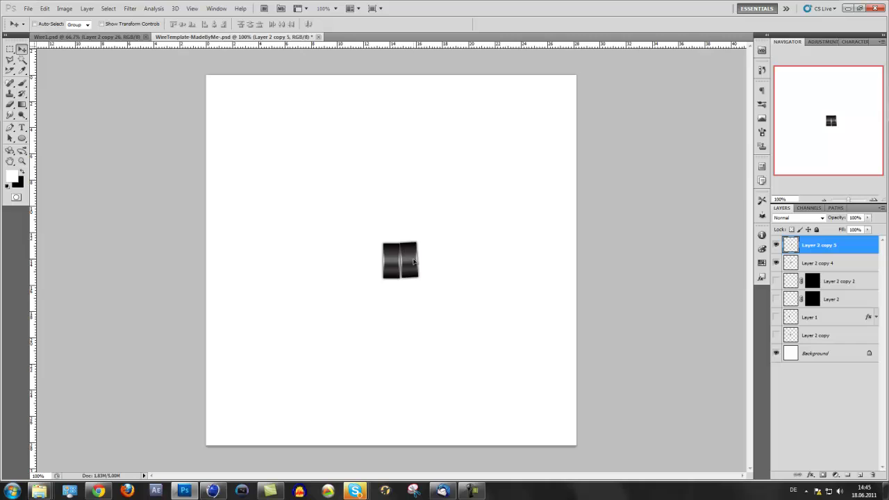
key(ctrl+z)
key(ctrl+z)
key(ctrl+z)
key(ctrl+z)
key(ctrl+z)
key(ctrl+z)
click(111, 37)
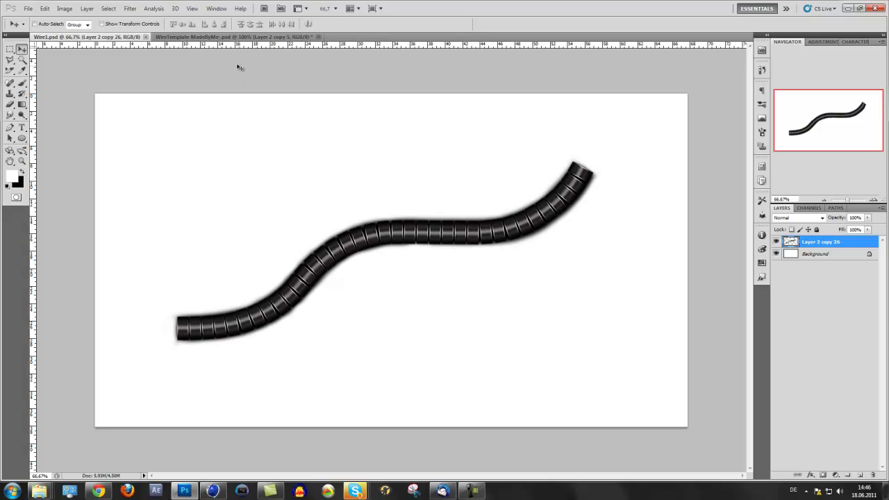
In WireTemplate, add Layer 2 copy 6 at the wire's right end, rotated about 4 degrees.
click(232, 37)
drag(831, 248, 859, 475)
drag(410, 265, 428, 265)
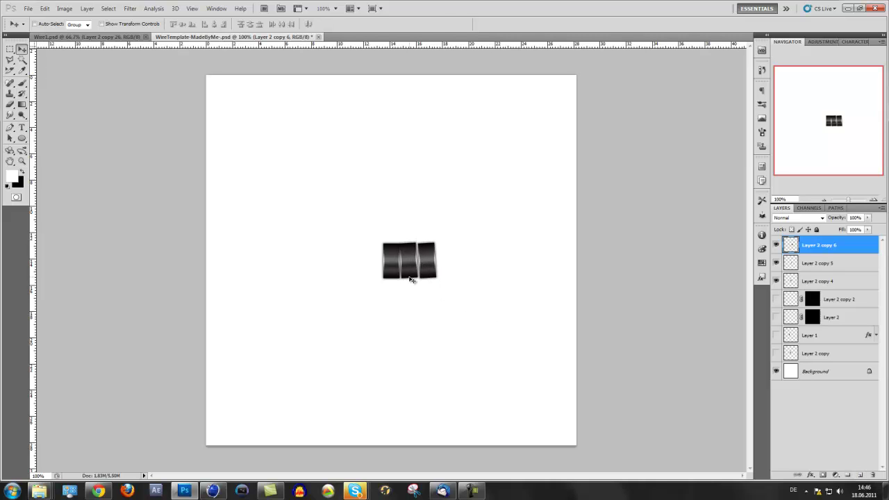
key(ctrl+t)
drag(431, 229, 431, 253)
key(Return)
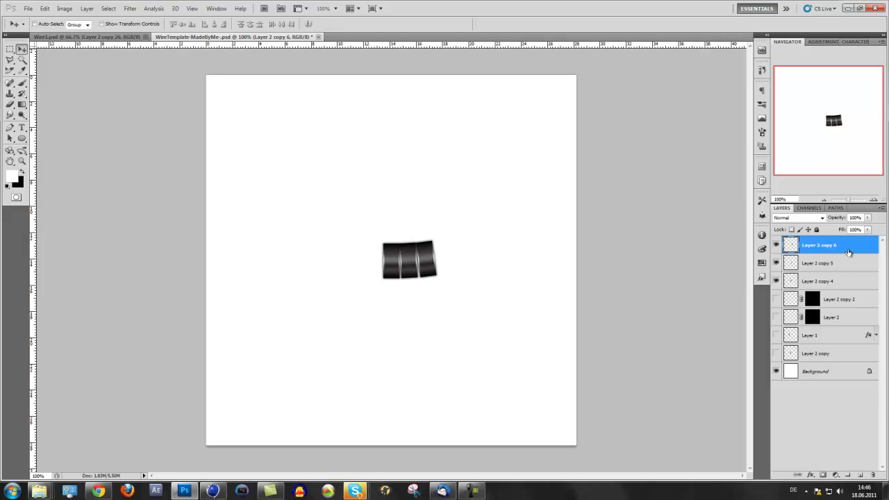
Add Layer 2 copy 7 as a fourth tile, tilted about 4 degrees and finely positioned.
drag(845, 250, 863, 475)
drag(423, 280, 436, 265)
key(ctrl+t)
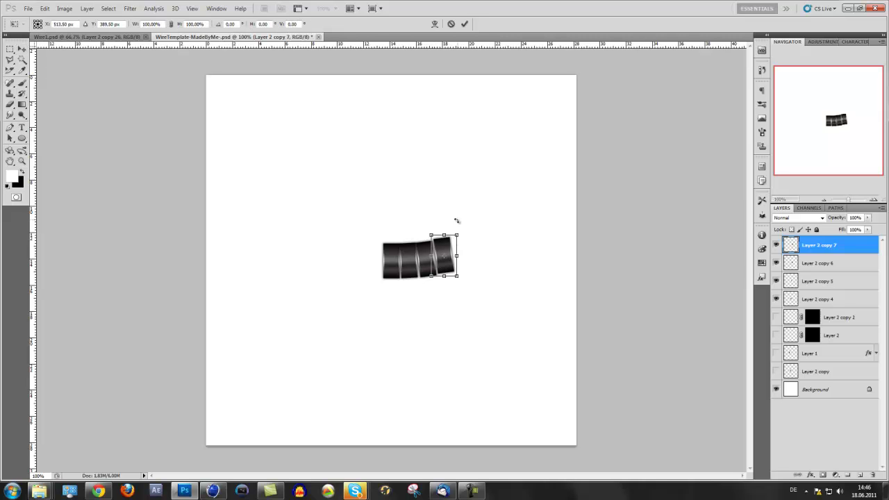
drag(456, 220, 452, 221)
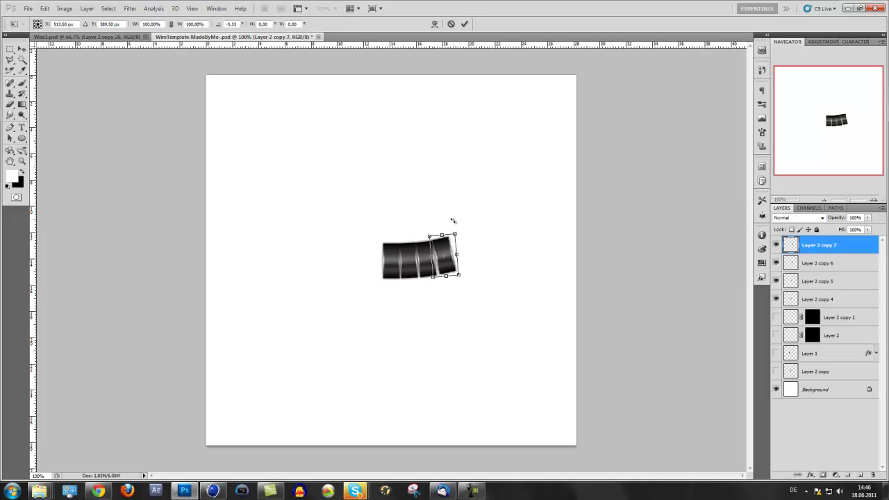
double_click(449, 260)
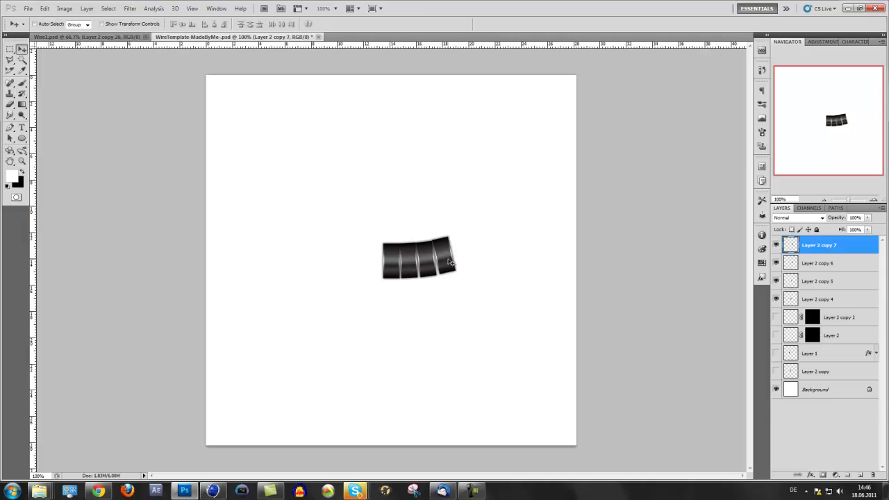
drag(449, 261, 448, 261)
After checking Wire1.psd, add Layer 2 copy 8 at the right end, rotated about 4.65 degrees.
click(126, 37)
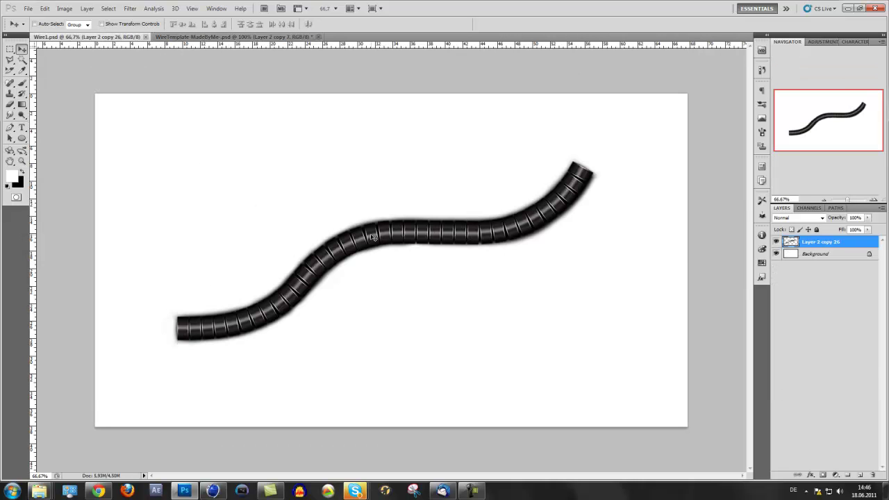
click(268, 38)
drag(804, 251, 859, 475)
drag(437, 262, 455, 257)
key(ctrl+t)
drag(462, 223, 461, 224)
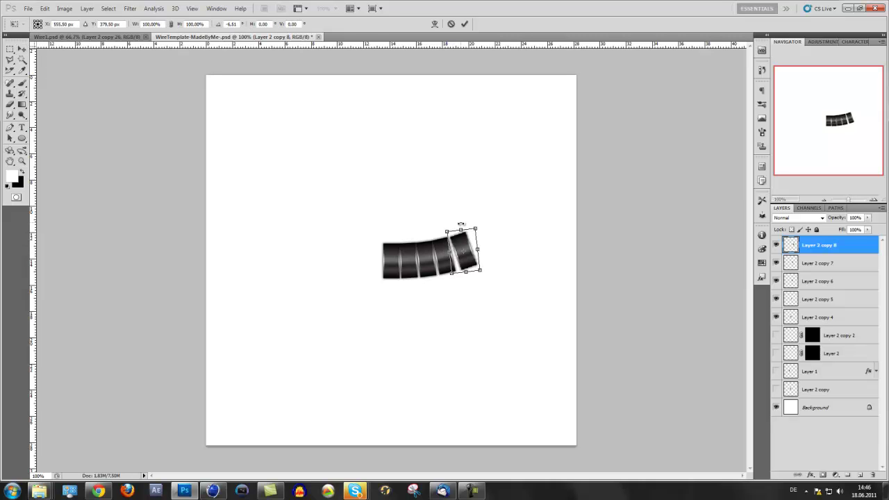
key(Return)
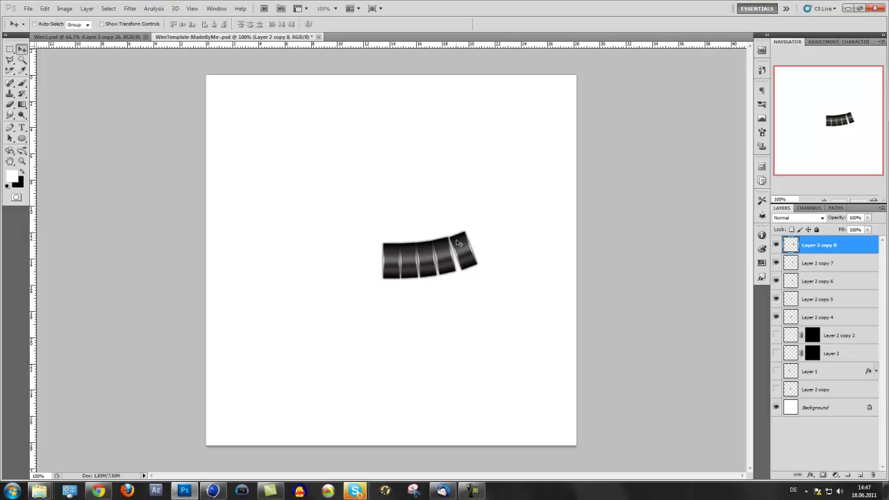
drag(457, 246, 459, 246)
Add three straight tiles (Layer 2 copy 9–11) to the wire's left end, then compare with Wire1.psd.
drag(838, 317, 861, 475)
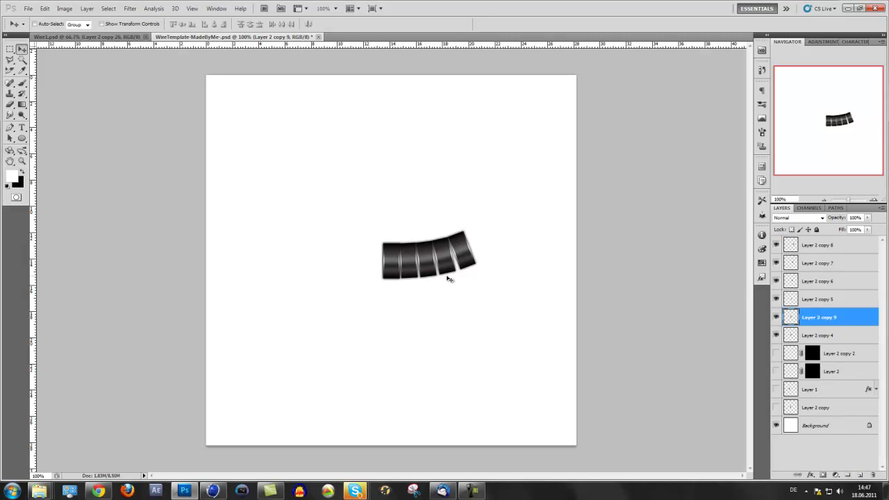
drag(399, 267, 382, 267)
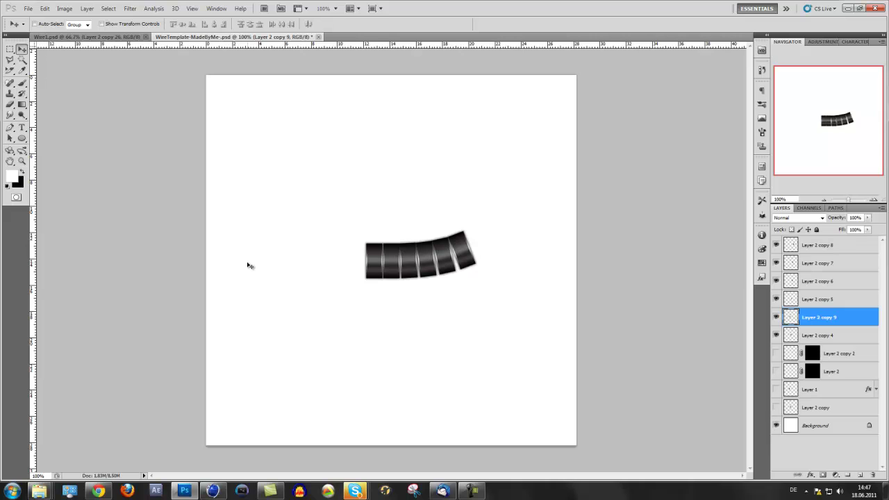
drag(853, 317, 860, 474)
drag(388, 274, 358, 272)
drag(853, 322, 860, 474)
drag(395, 247, 369, 245)
click(131, 36)
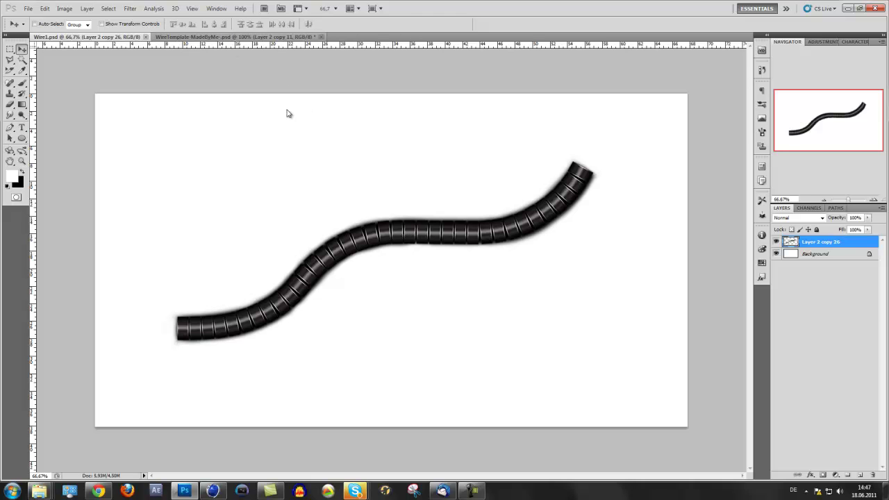
After comparing with Wire1.psd, add Layer 2 copy 12 at the wire's left end.
click(233, 37)
click(68, 37)
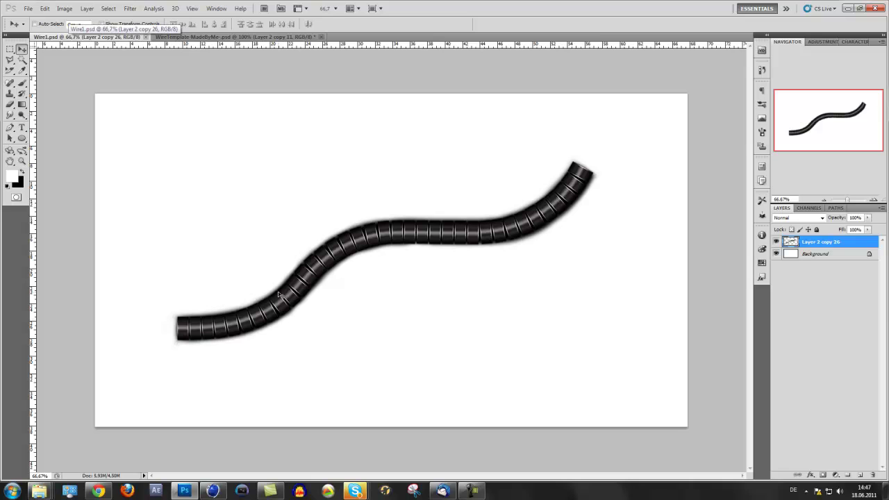
click(209, 37)
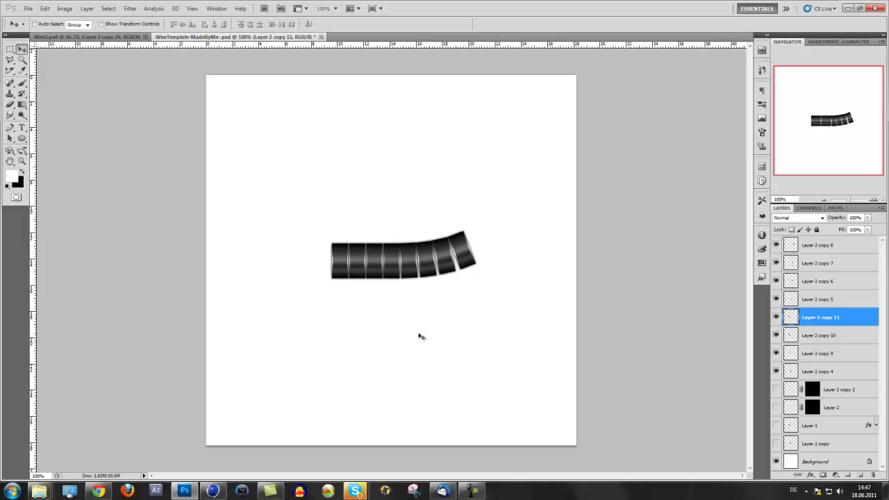
drag(860, 318, 847, 475)
drag(351, 268, 332, 266)
Add Layer 2 copy 13 further left, nudging it pixel by pixel into alignment.
drag(860, 318, 848, 474)
drag(375, 279, 360, 278)
key(shift+Left)
key(shift+Right)
key(Left)
key(Left)
key(Left)
key(Left)
key(Up)
key(Left)
key(Right)
key(Down)
key(Left)
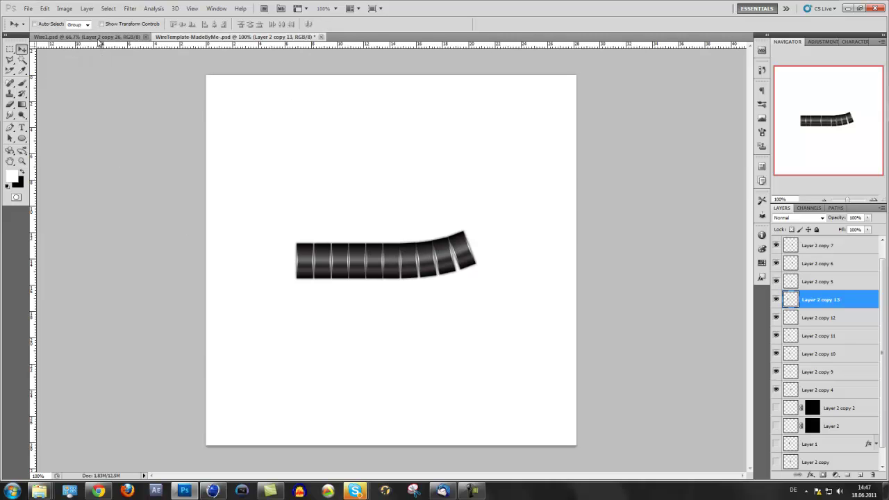
click(87, 36)
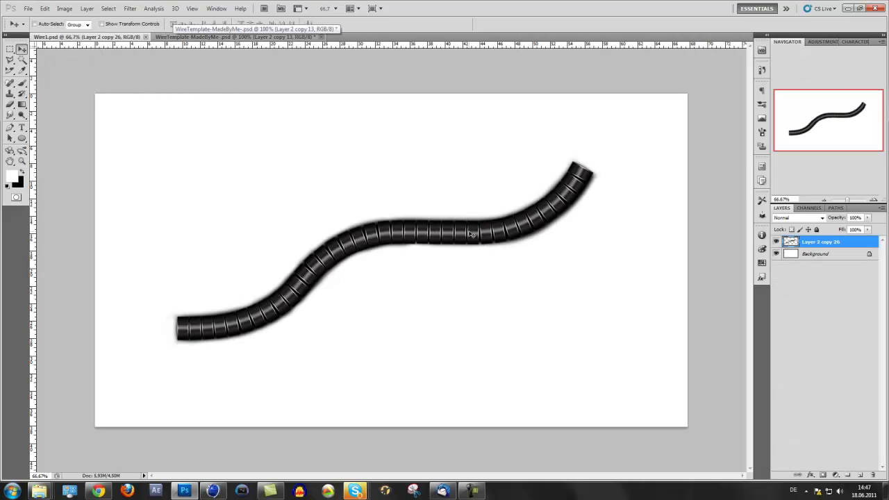
Back in WireTemplate, choose the Brush tool and shrink its size in the brush picker.
click(232, 37)
click(23, 83)
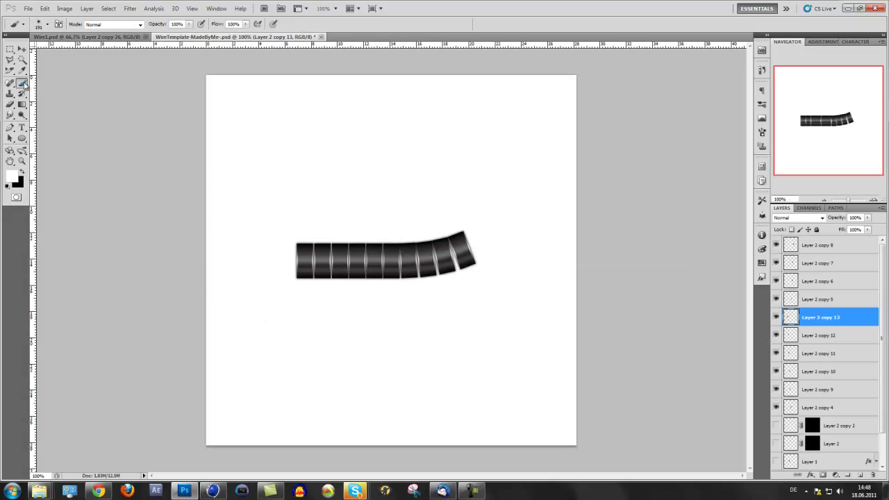
click(55, 84)
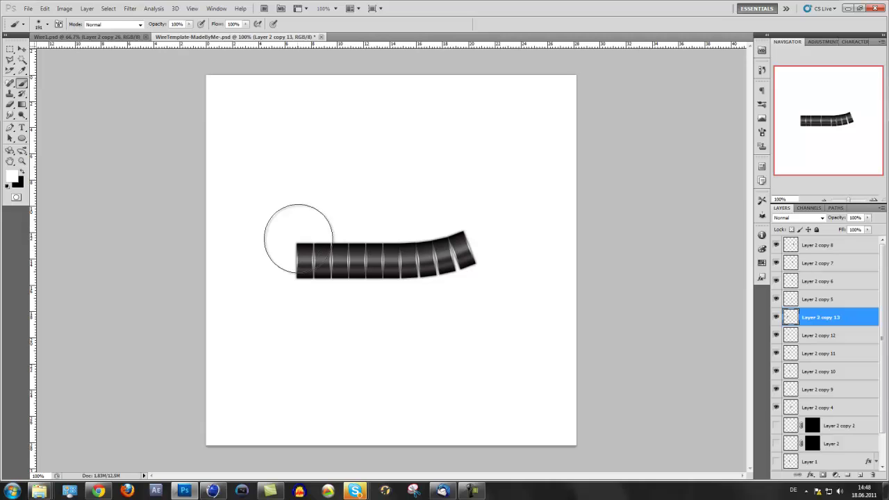
click(48, 25)
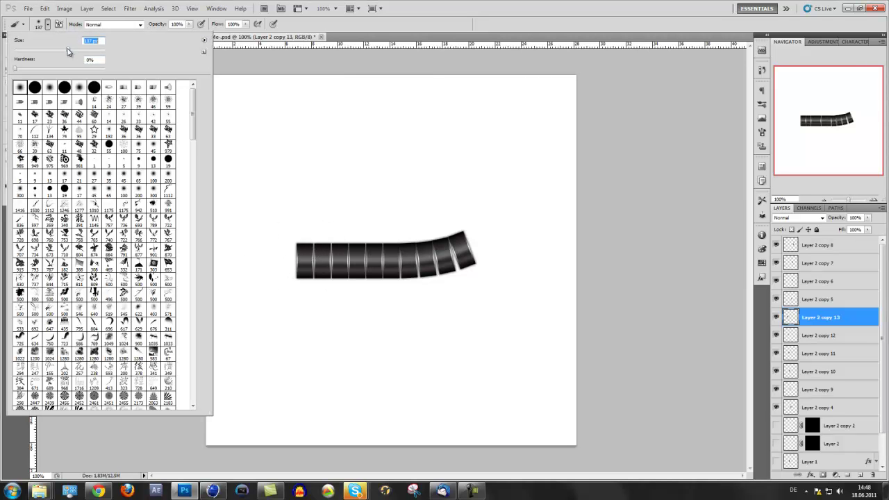
drag(68, 52, 61, 52)
drag(61, 51, 59, 52)
click(48, 26)
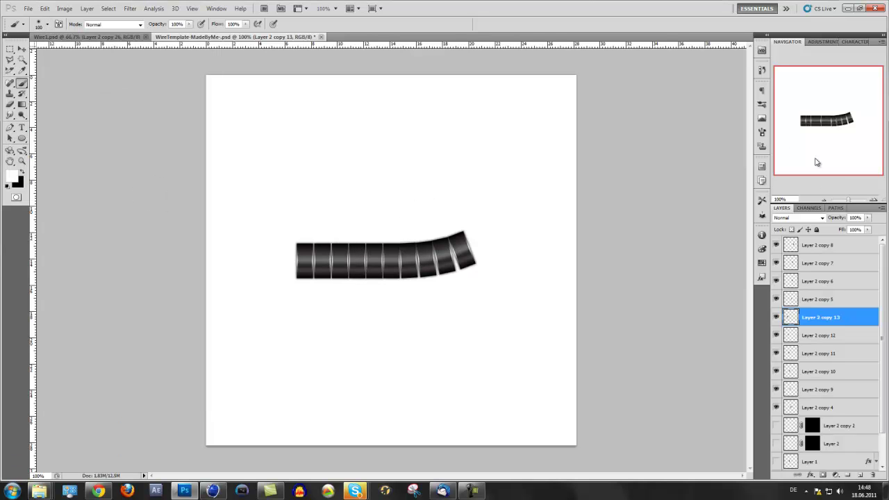
Enable Shape Dynamics with pen pressure, undo a test stroke, and make black the foreground colour.
click(761, 132)
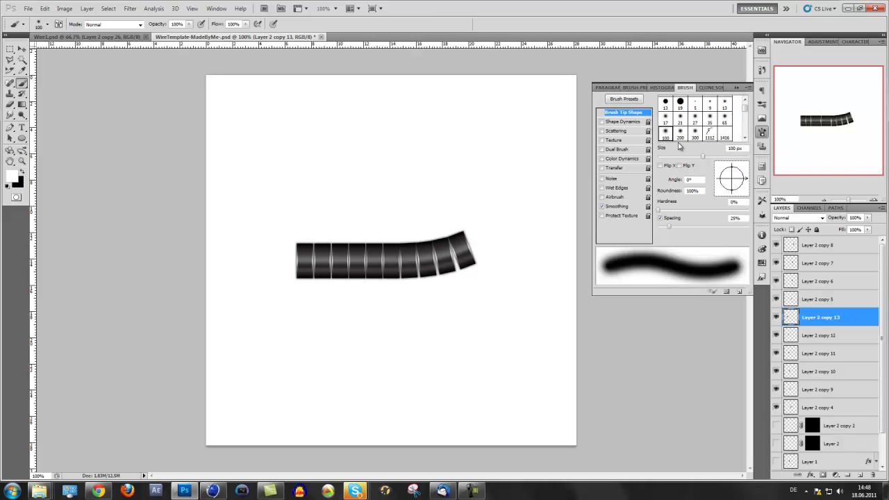
click(625, 122)
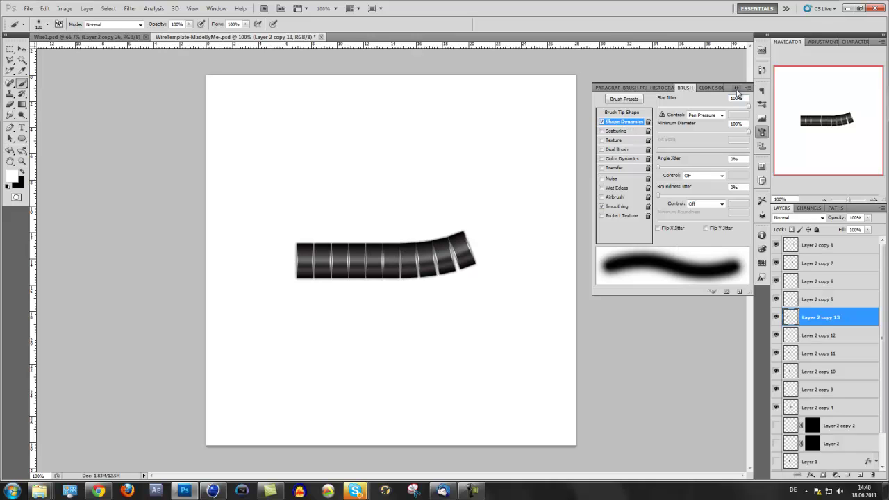
click(736, 88)
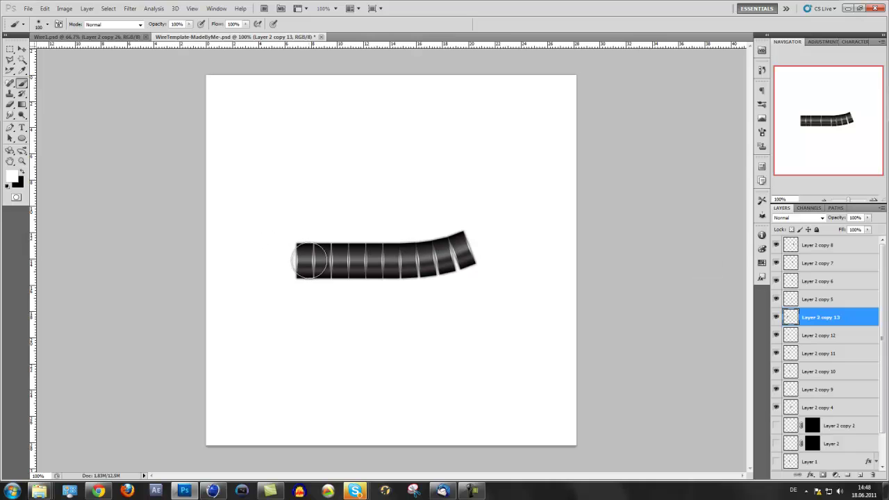
click(309, 260)
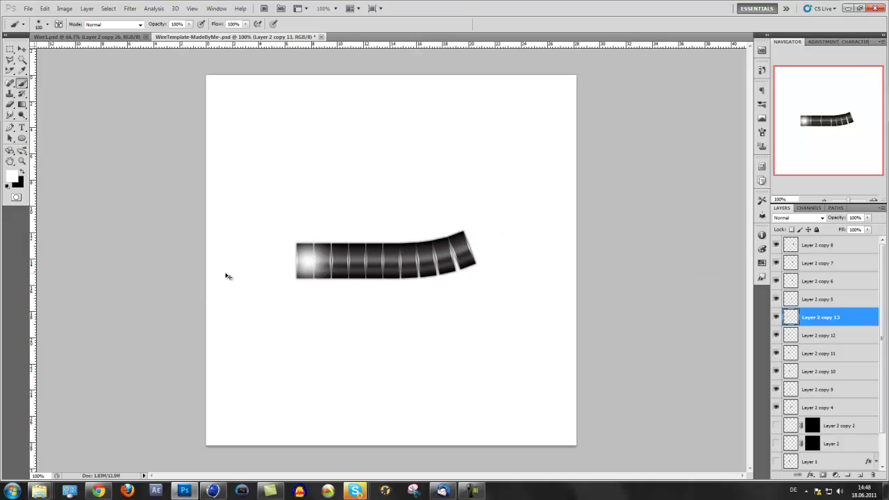
key(ctrl+z)
click(25, 171)
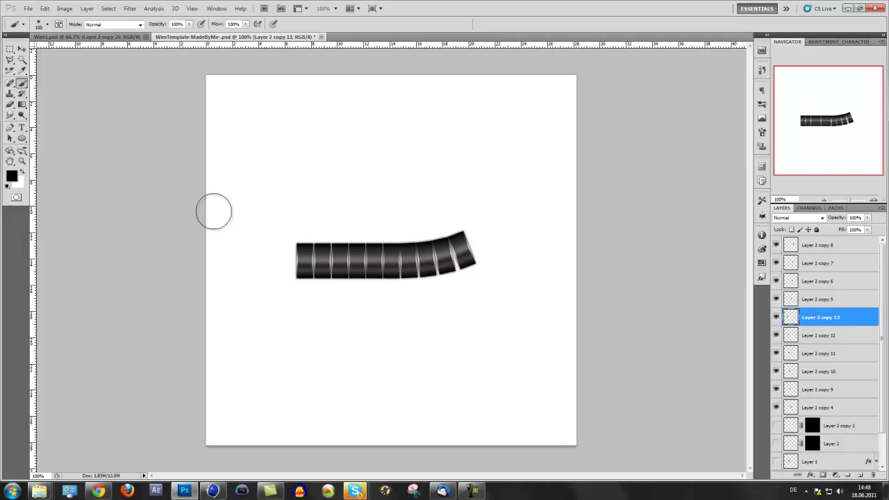
Merge tiles Layer 2 copy 4 through copy 8 into one layer and shift it up-right.
click(844, 402)
shift+click(843, 249)
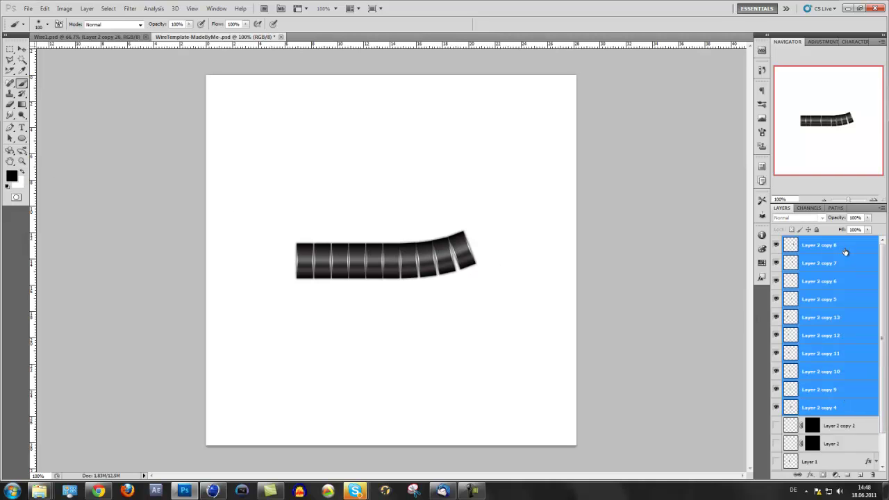
right_click(843, 249)
click(827, 445)
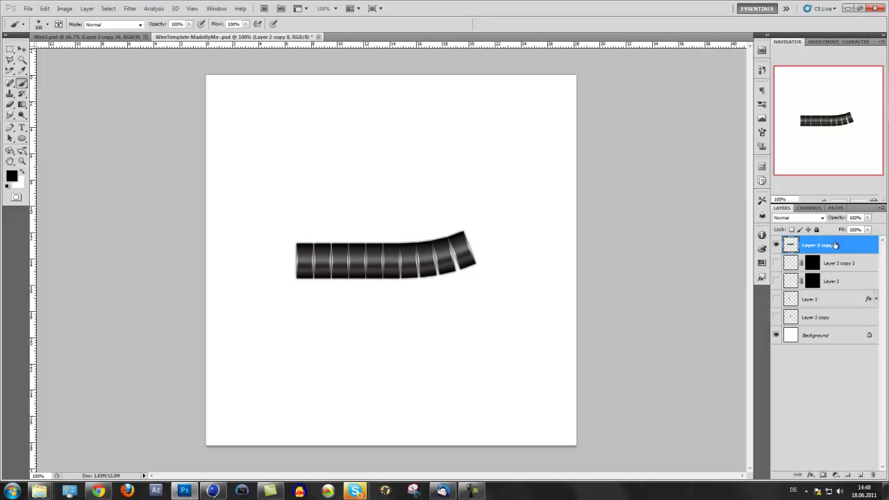
click(776, 245)
click(776, 245)
click(22, 48)
drag(332, 252, 344, 234)
Add Layer 3 beneath the wire and brush a soft black shadow, darkest at the left end.
click(21, 83)
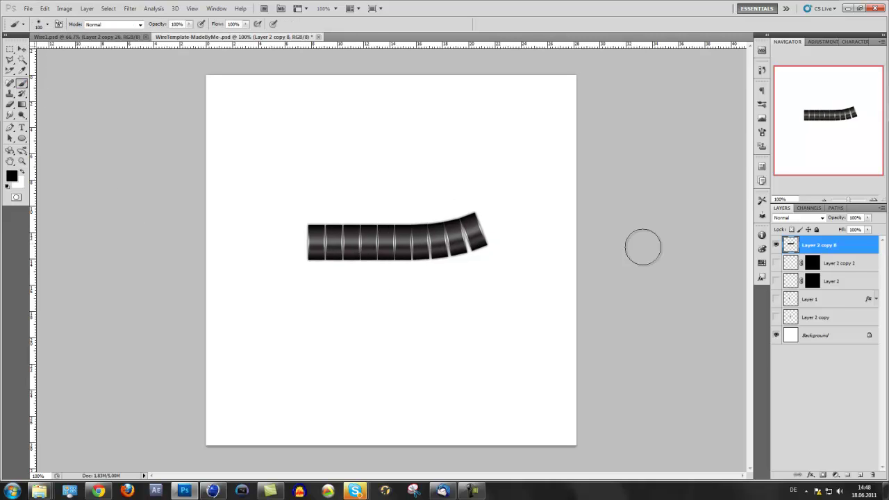
click(859, 473)
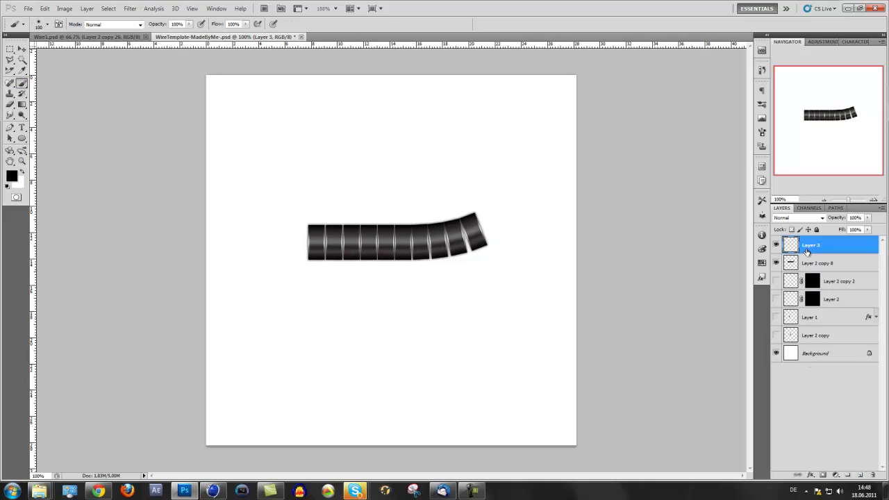
drag(805, 247, 810, 270)
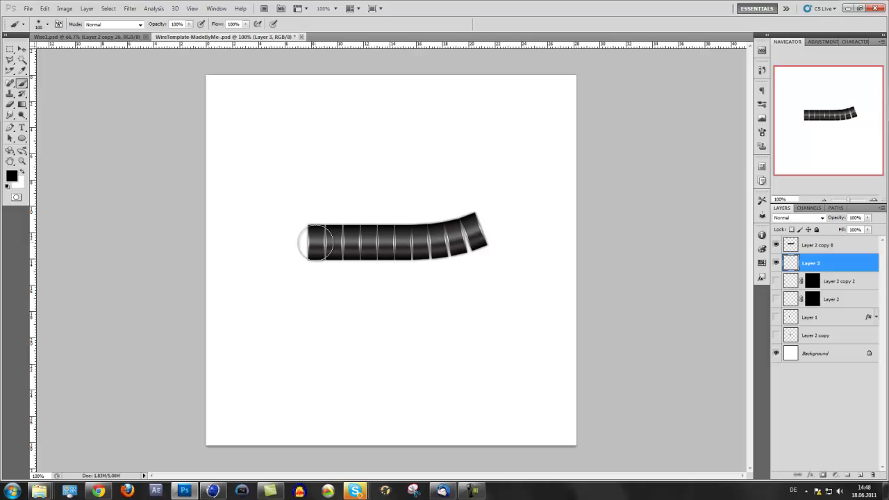
mouse_move(318, 243)
mouse_down()
mouse_move(475, 229)
mouse_move(430, 243)
mouse_move(305, 243)
mouse_up()
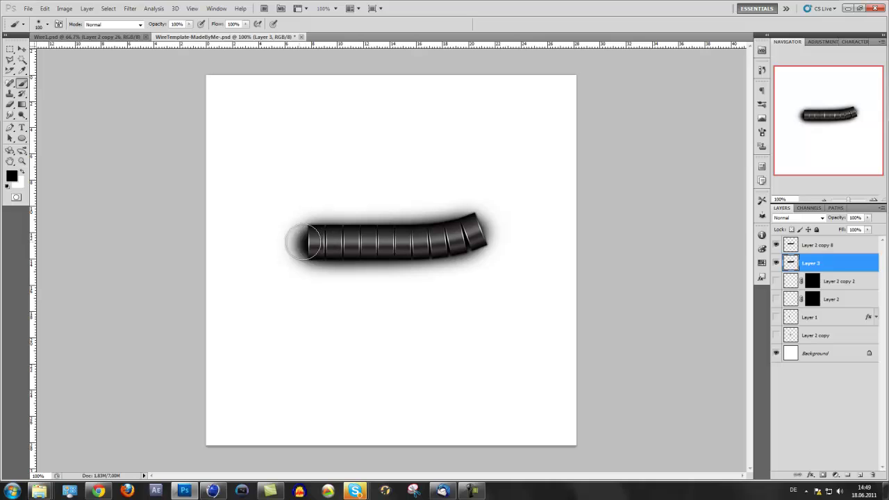
mouse_move(308, 242)
mouse_down()
mouse_move(278, 252)
mouse_move(310, 241)
mouse_up()
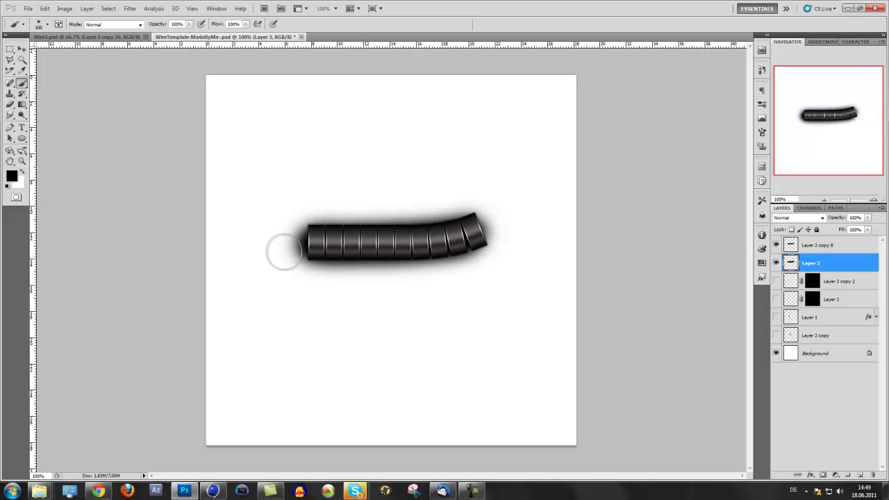
With a soft 60 px eraser, trim shadow below, above and around the wire's right end.
click(776, 245)
click(775, 245)
click(775, 263)
click(775, 263)
click(11, 105)
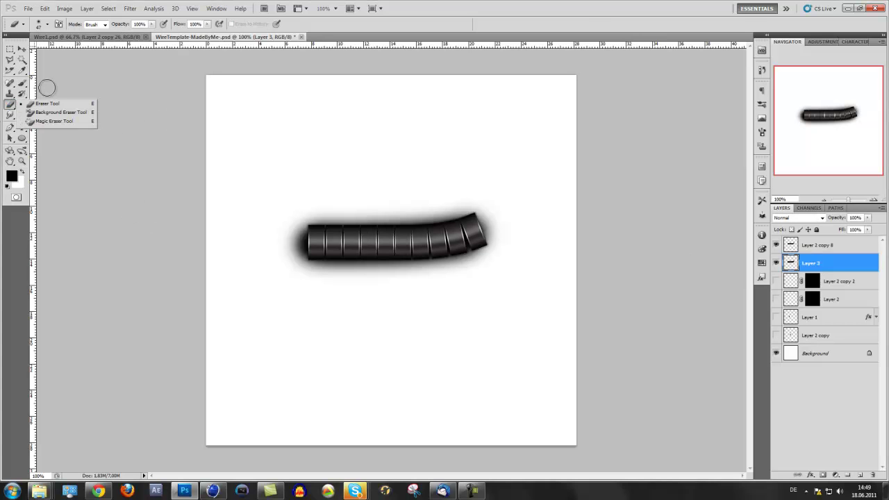
click(47, 25)
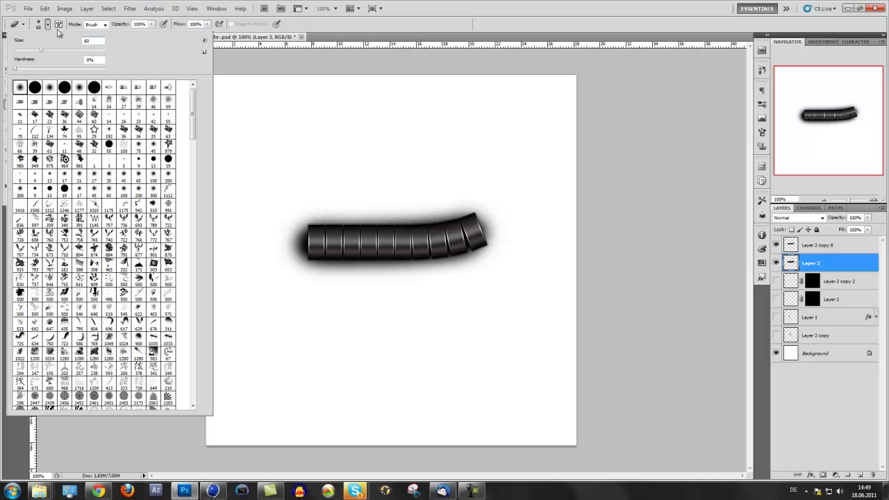
click(55, 29)
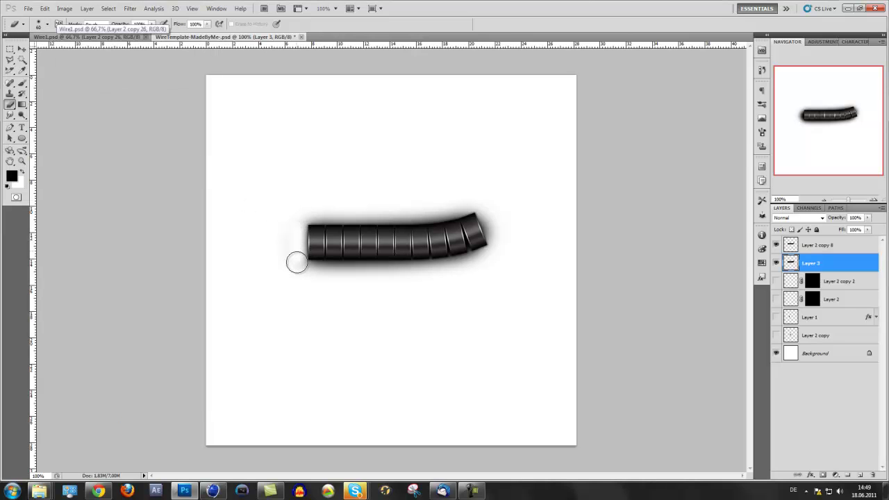
mouse_move(296, 262)
mouse_down()
mouse_move(312, 275)
mouse_move(502, 262)
mouse_up()
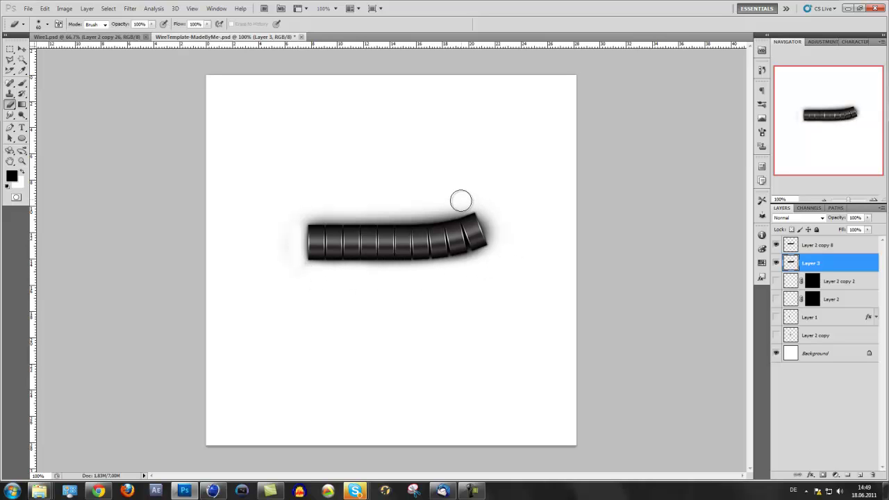
drag(457, 202, 300, 213)
mouse_move(505, 222)
mouse_down()
mouse_move(492, 204)
mouse_move(503, 239)
mouse_up()
Merge Layer 3 into Layer 2 copy 8, nudge the tube up-left, then view Wire1.psd at 100%.
click(23, 49)
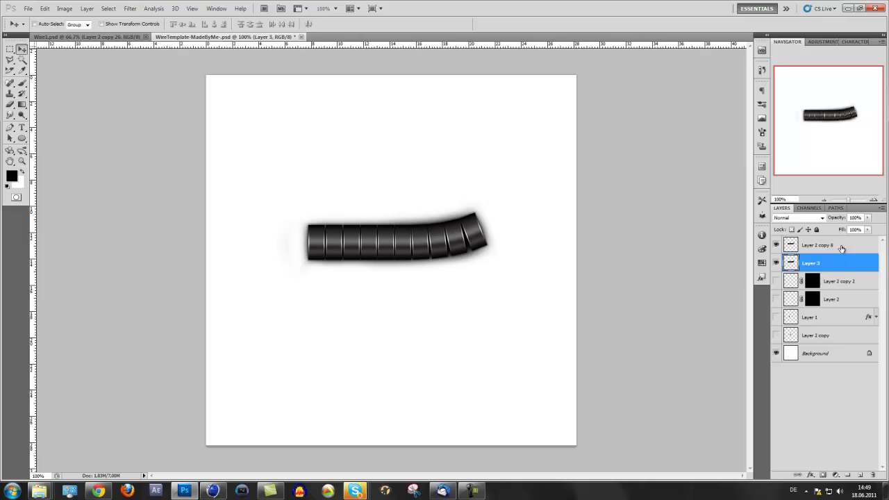
shift+click(825, 245)
right_click(824, 267)
click(822, 235)
drag(399, 250, 384, 233)
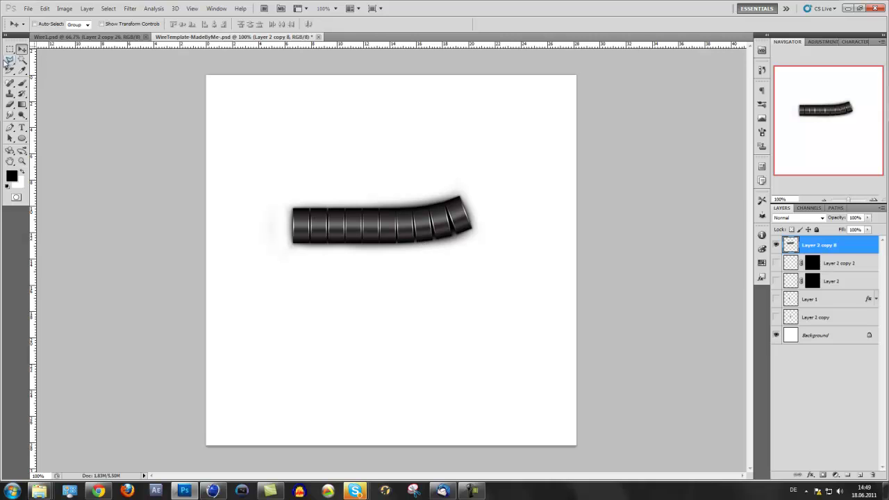
click(77, 36)
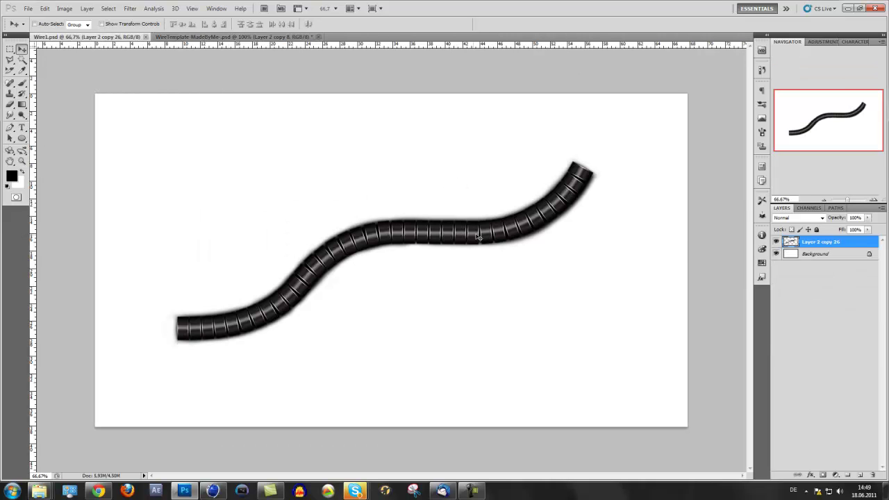
click(872, 200)
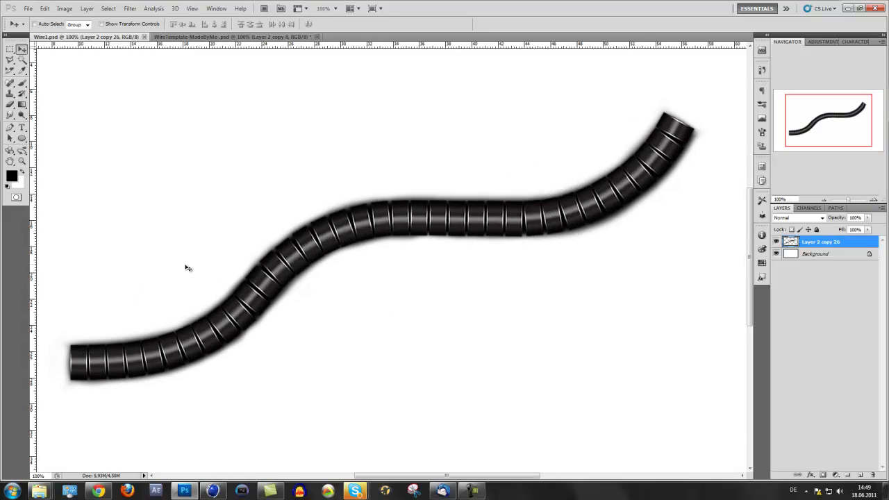
Select the Brush tool with a soft 100 px tip on a new empty layer.
click(22, 82)
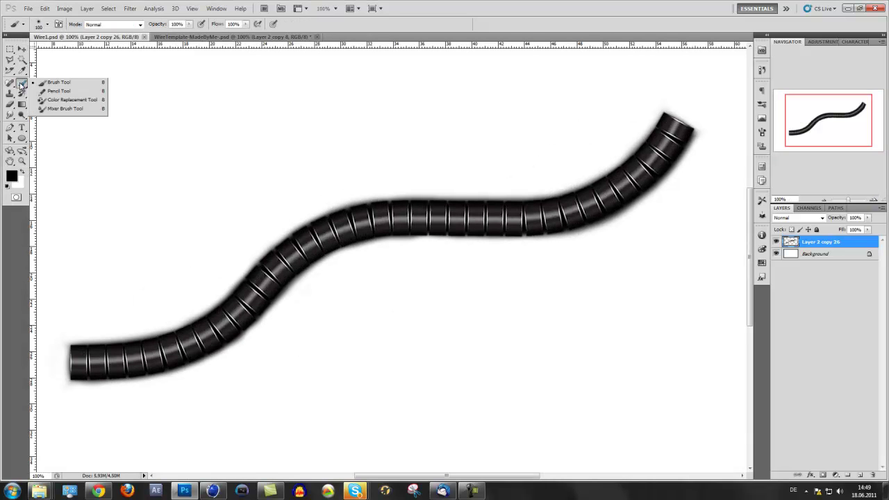
click(43, 84)
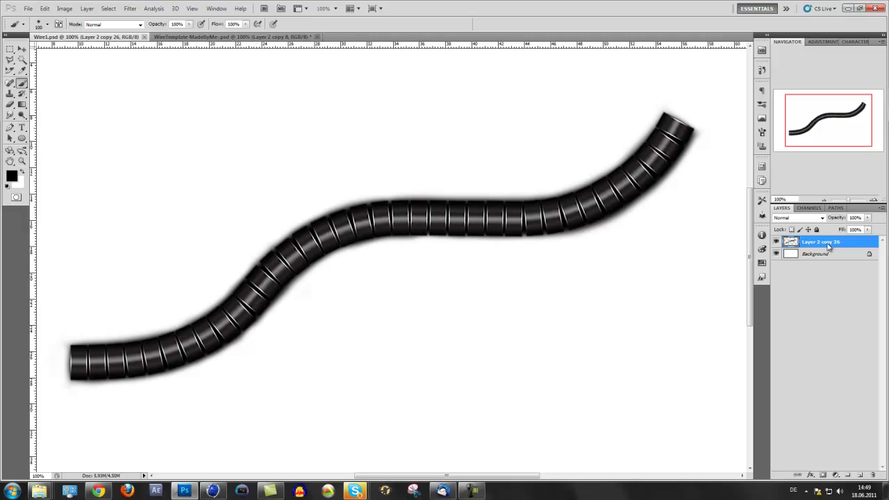
click(859, 475)
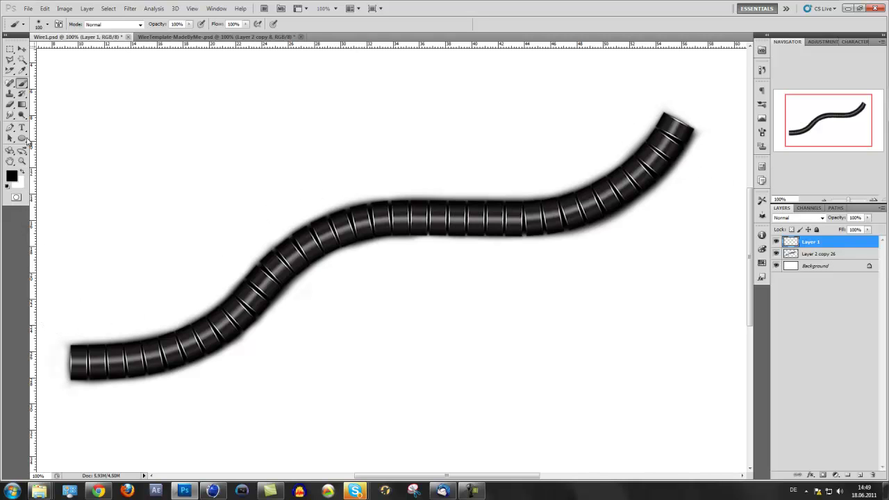
click(46, 25)
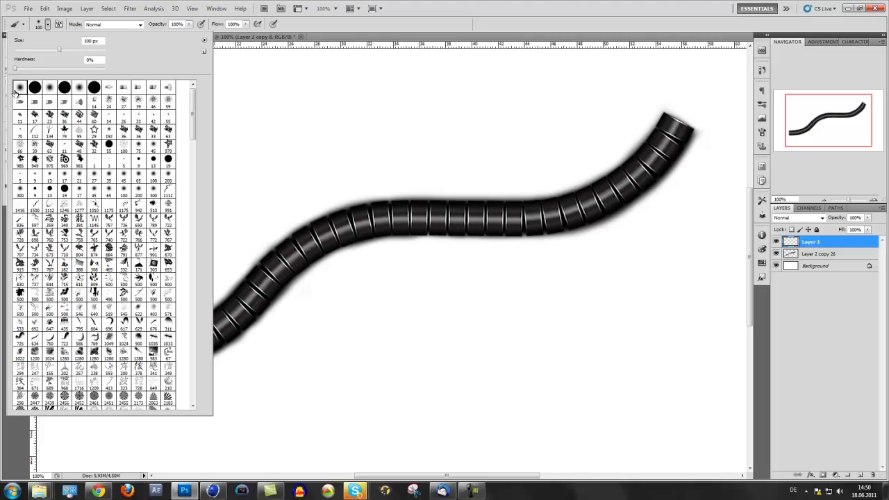
click(48, 26)
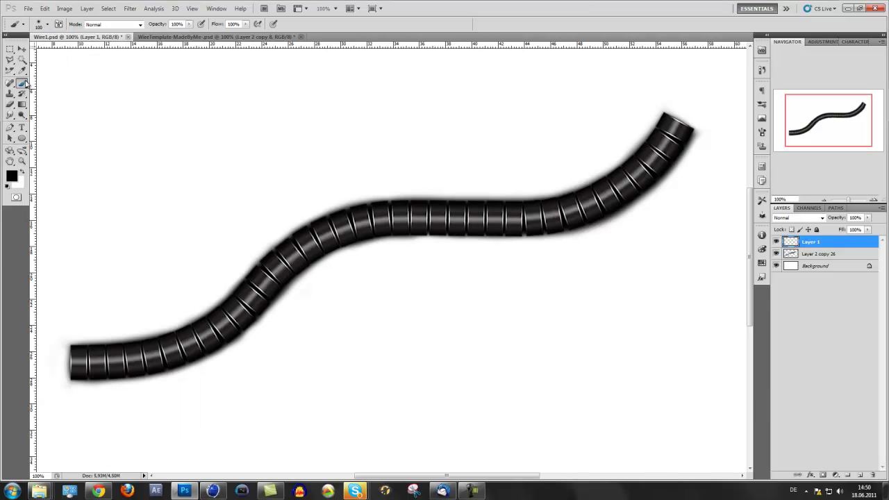
Set the foreground to #ff0000 and paint red along the whole S-shaped wire.
click(12, 174)
click(673, 258)
click(757, 255)
mouse_move(74, 358)
mouse_down()
mouse_move(182, 352)
mouse_move(235, 322)
mouse_move(302, 245)
mouse_move(341, 227)
mouse_move(416, 209)
mouse_move(606, 202)
mouse_move(675, 134)
mouse_move(639, 182)
mouse_move(595, 200)
mouse_move(542, 213)
mouse_move(380, 214)
mouse_move(313, 240)
mouse_move(269, 283)
mouse_up()
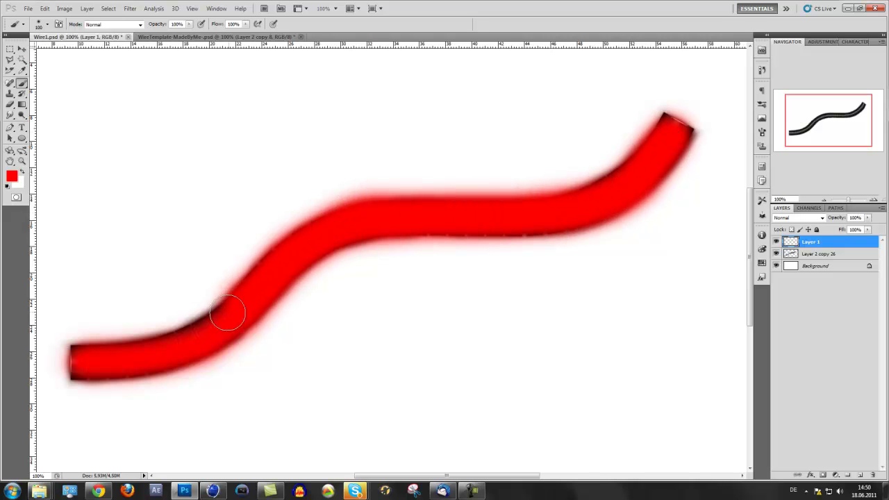
mouse_move(222, 318)
mouse_down()
mouse_move(162, 351)
mouse_move(56, 363)
mouse_move(79, 365)
mouse_up()
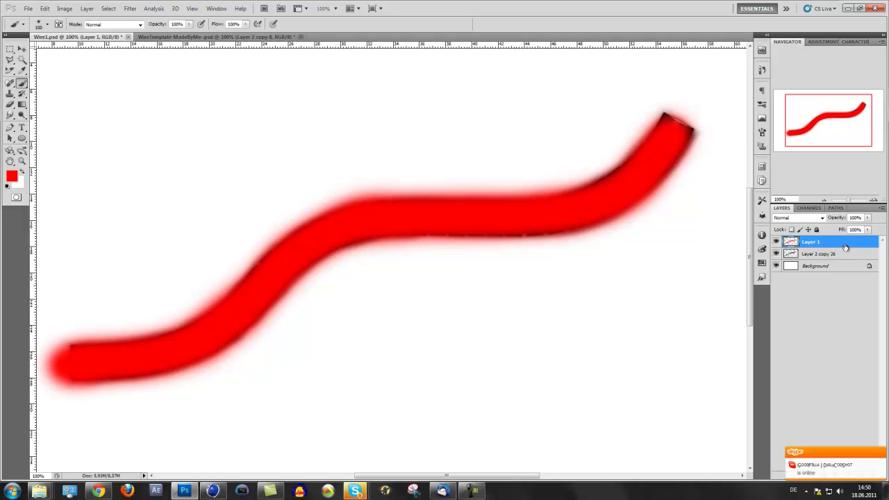
Clip red Layer 1 to the wire layer Layer 2 copy 26 as a clipping mask.
right_click(845, 247)
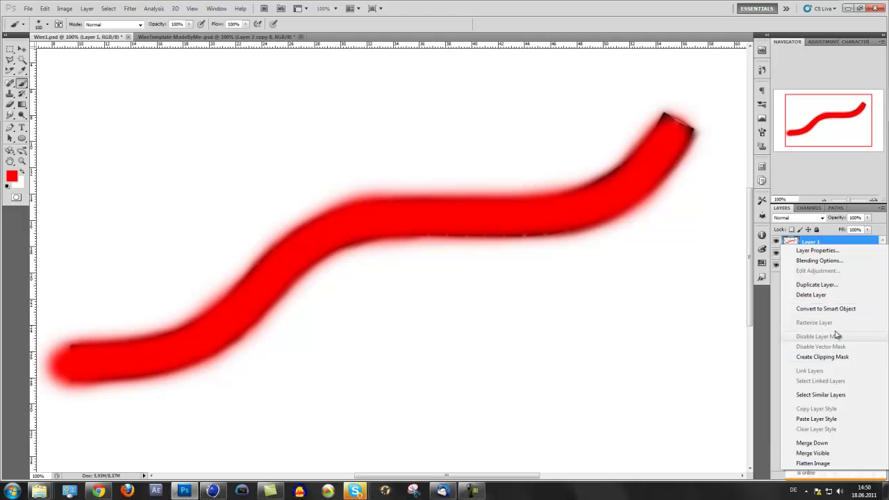
click(826, 243)
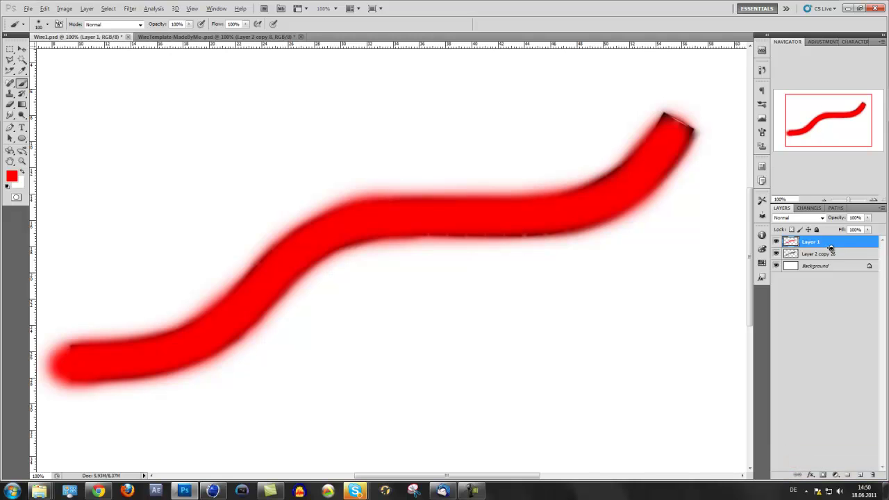
alt+click(834, 248)
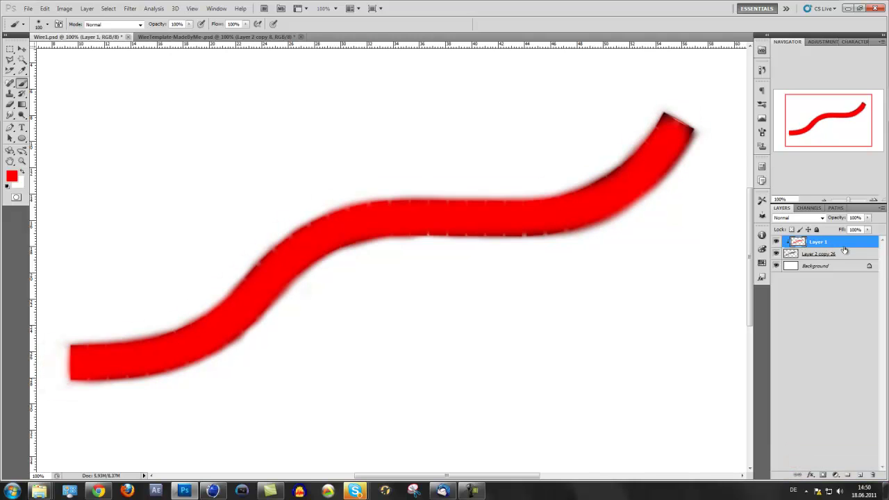
Set red Layer 1 to Overlay blend mode at 50% opacity.
click(805, 218)
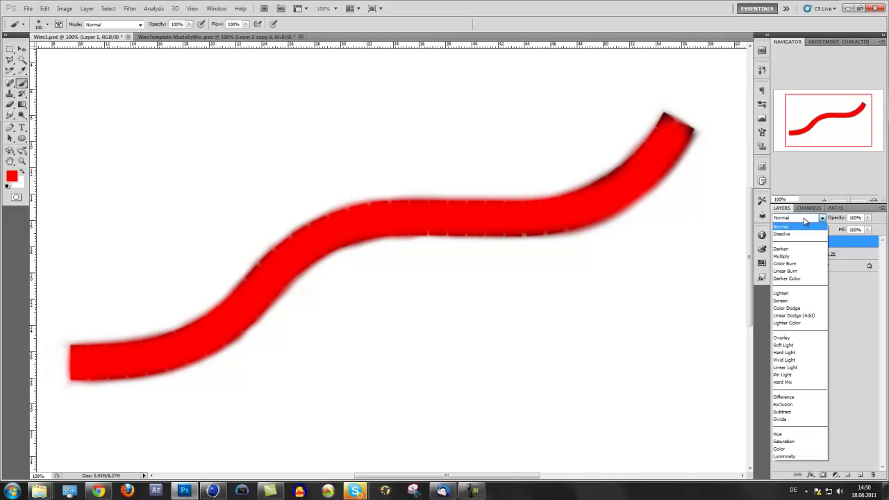
click(793, 338)
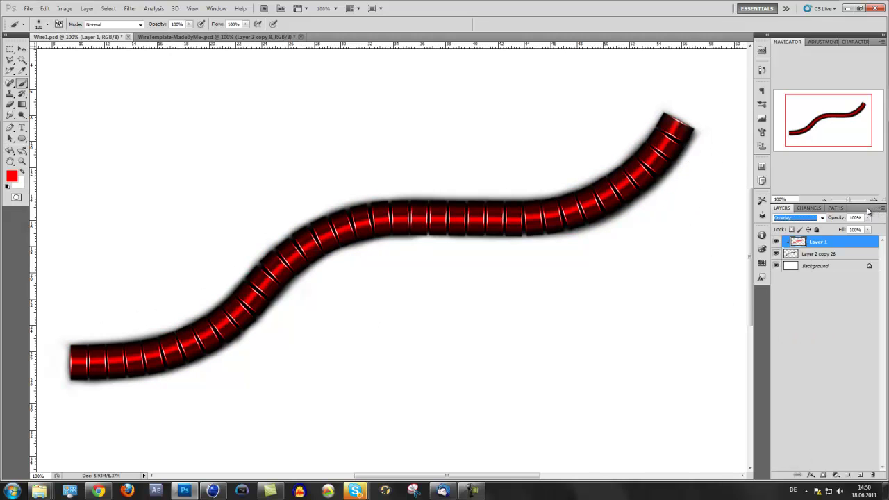
key(Tab)
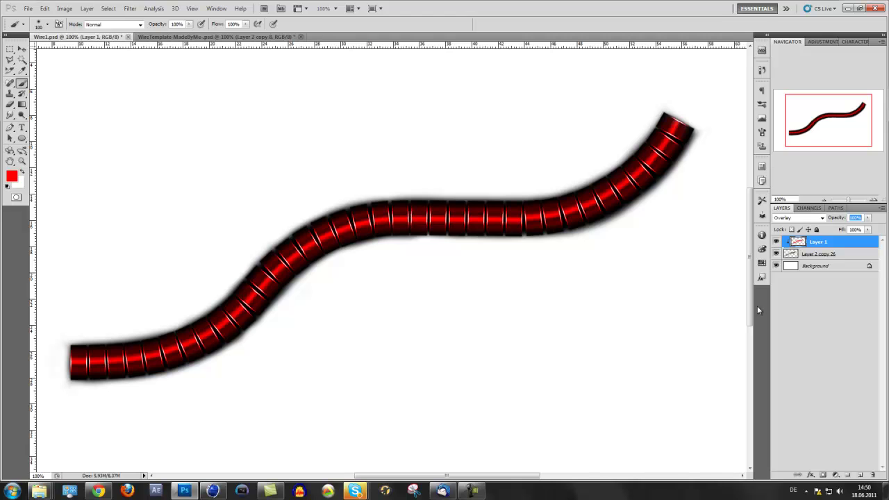
text(50)
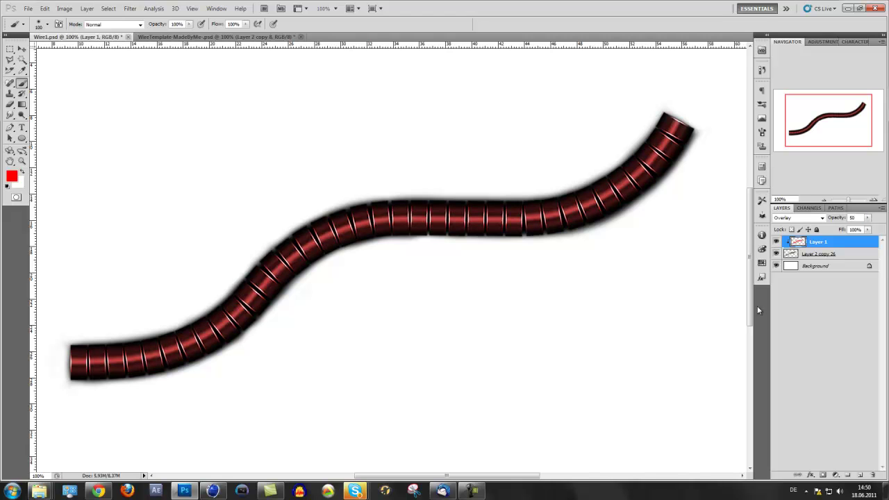
key(BackSpace)
key(BackSpace)
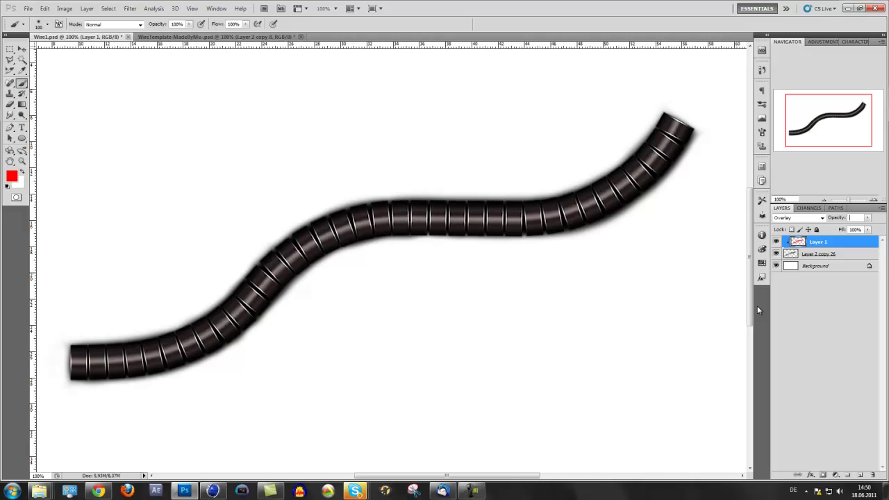
text(100)
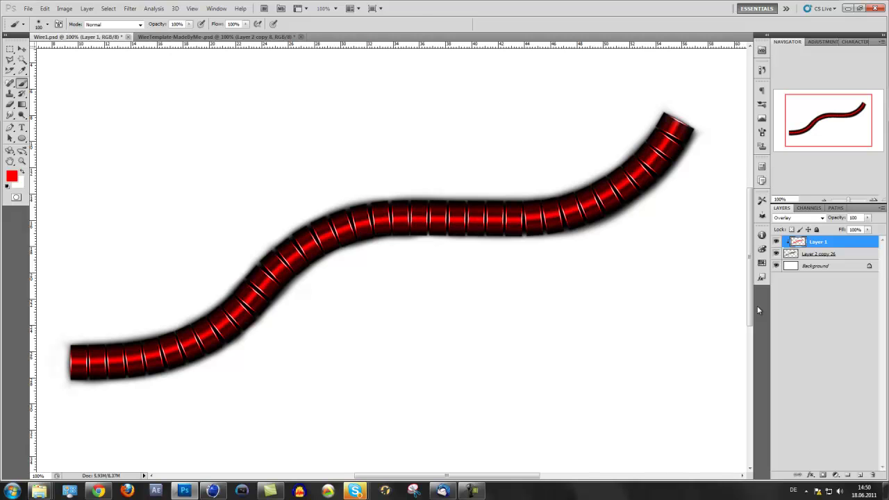
key(BackSpace)
key(BackSpace)
key(BackSpace)
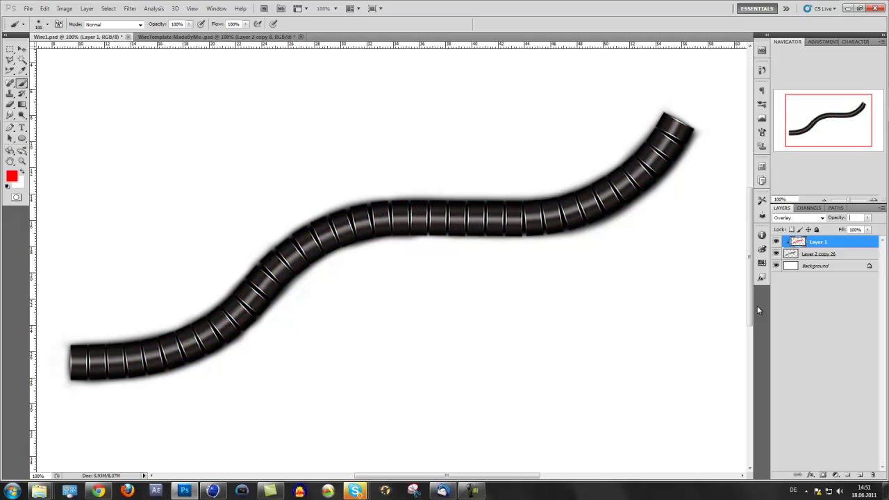
text(50)
key(Return)
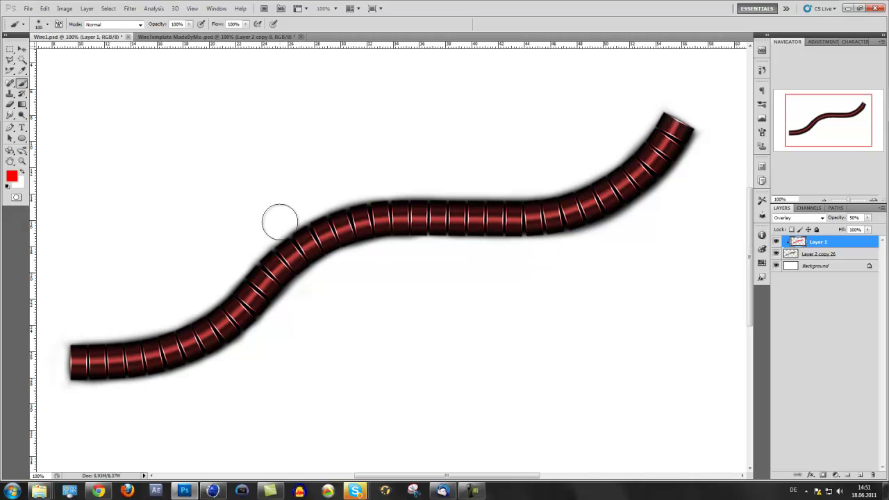
Select the Move tool, then bring up the browser window and resize it.
click(21, 50)
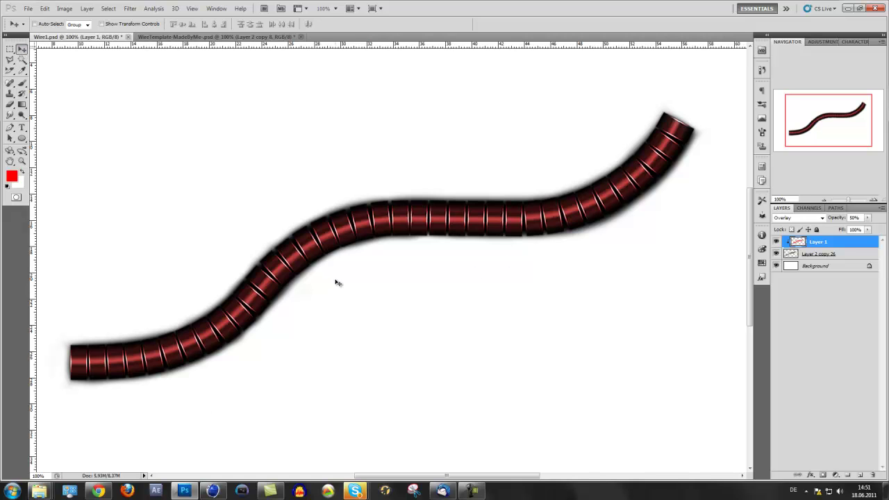
click(99, 491)
scroll(104, 278, down, 4)
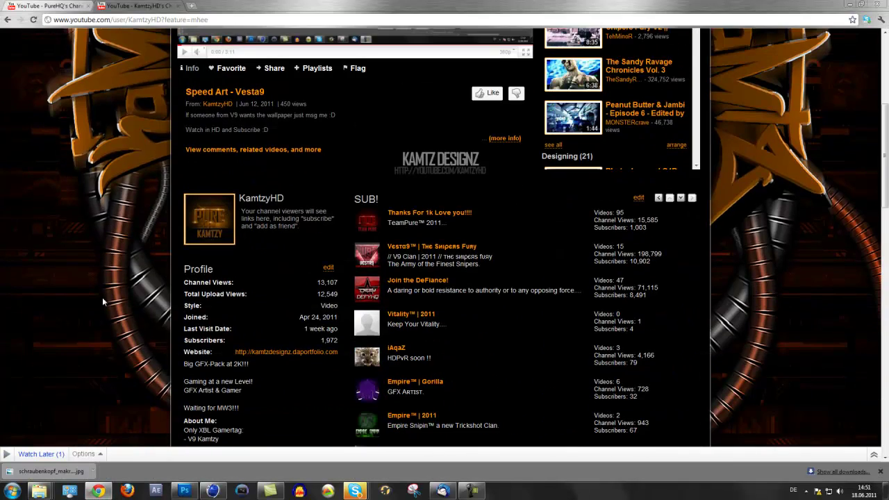
scroll(102, 299, up, 4)
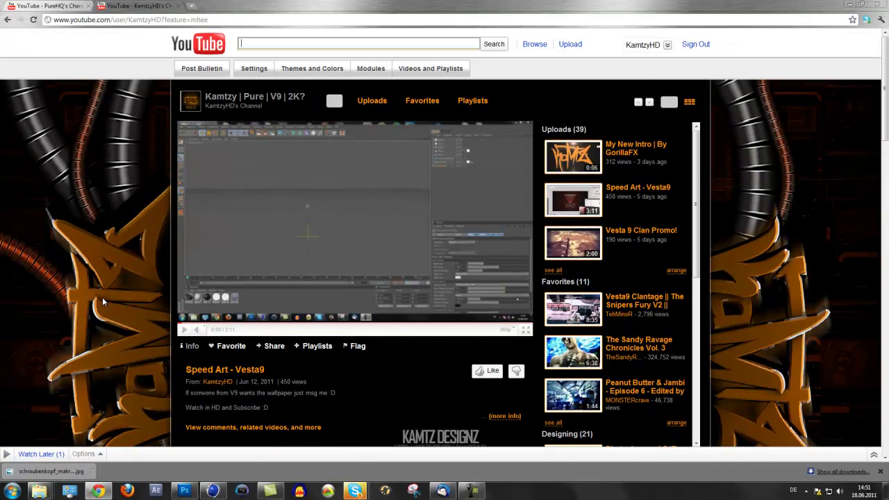
click(861, 5)
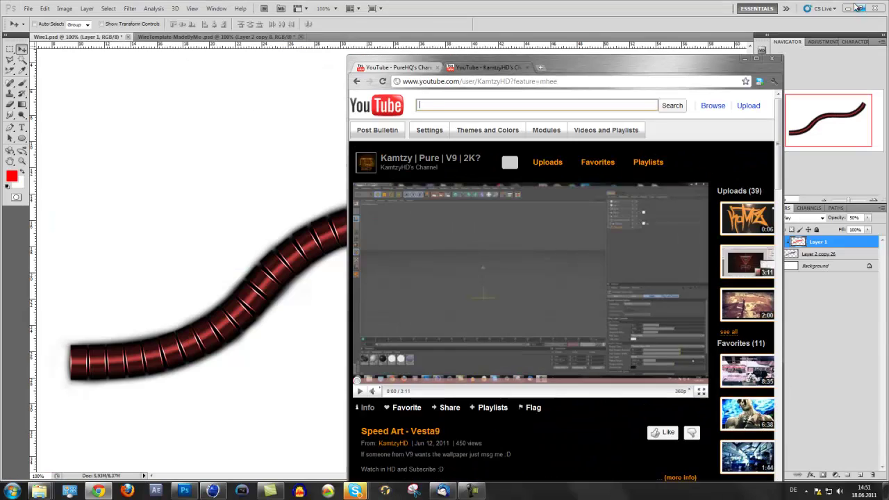
click(756, 58)
Minimize the Chrome window to show the finished dark red wire in Wire1.psd.
click(845, 7)
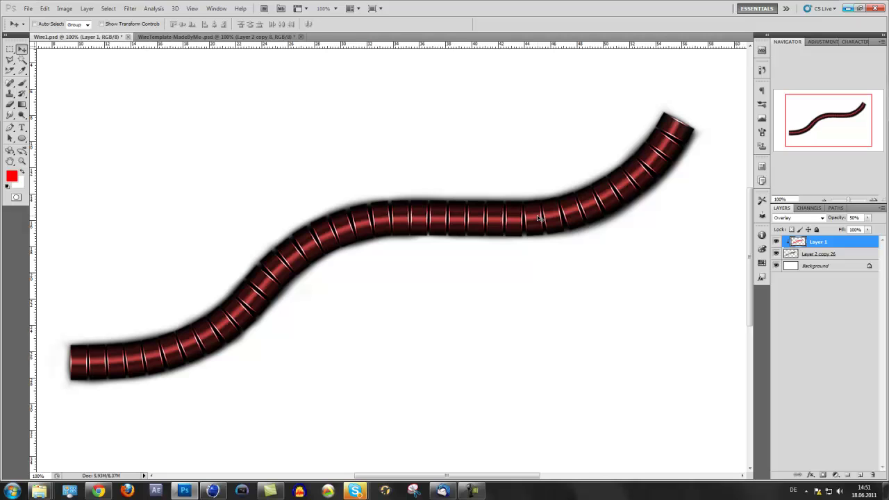